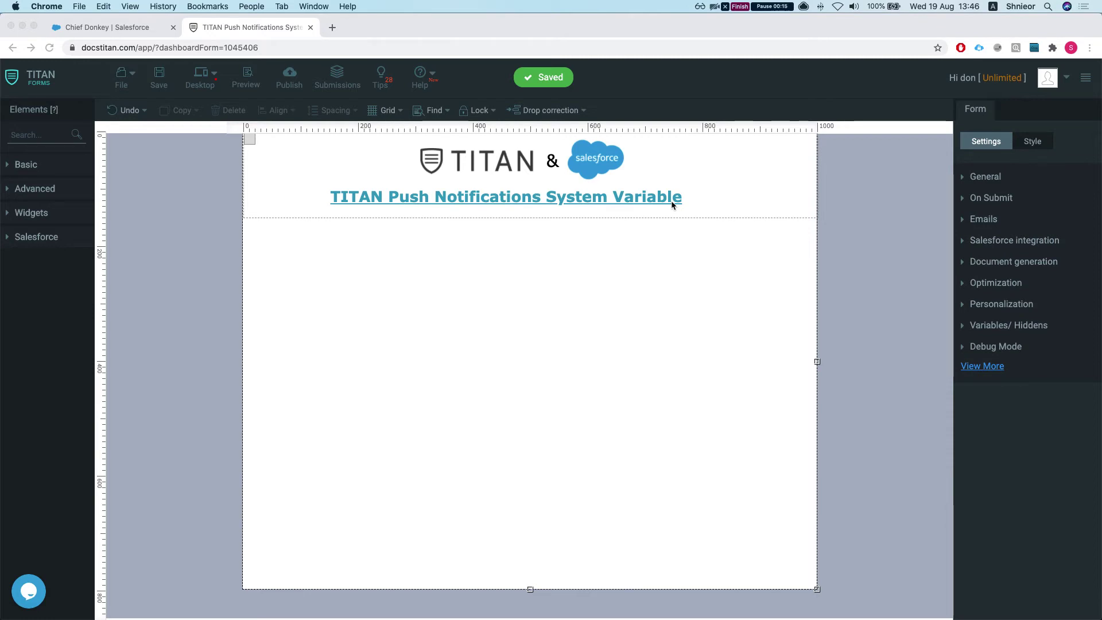
# - Find the Hidden element and add it to the form's empty area below the title
pyautogui.click(45, 136)
pyautogui.write('hiid')
pyautogui.press('BackSpace')
pyautogui.write('d')
pyautogui.moveTo(38, 171); pyautogui.dragTo(305, 274)
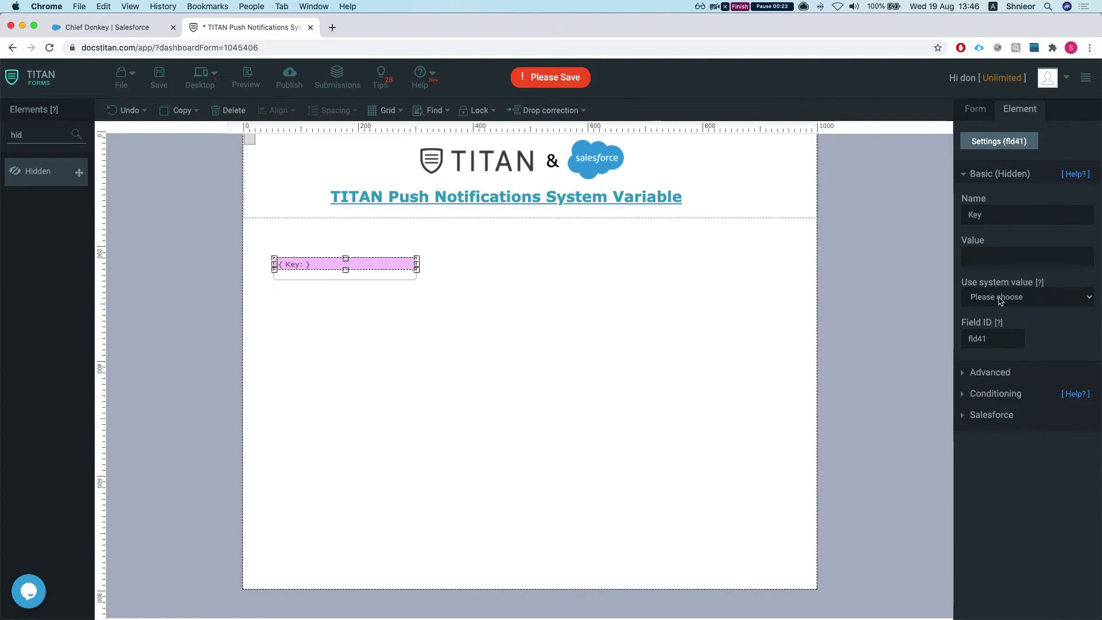
# - Examine the system values offered for the hidden field
pyautogui.click(1017, 297)
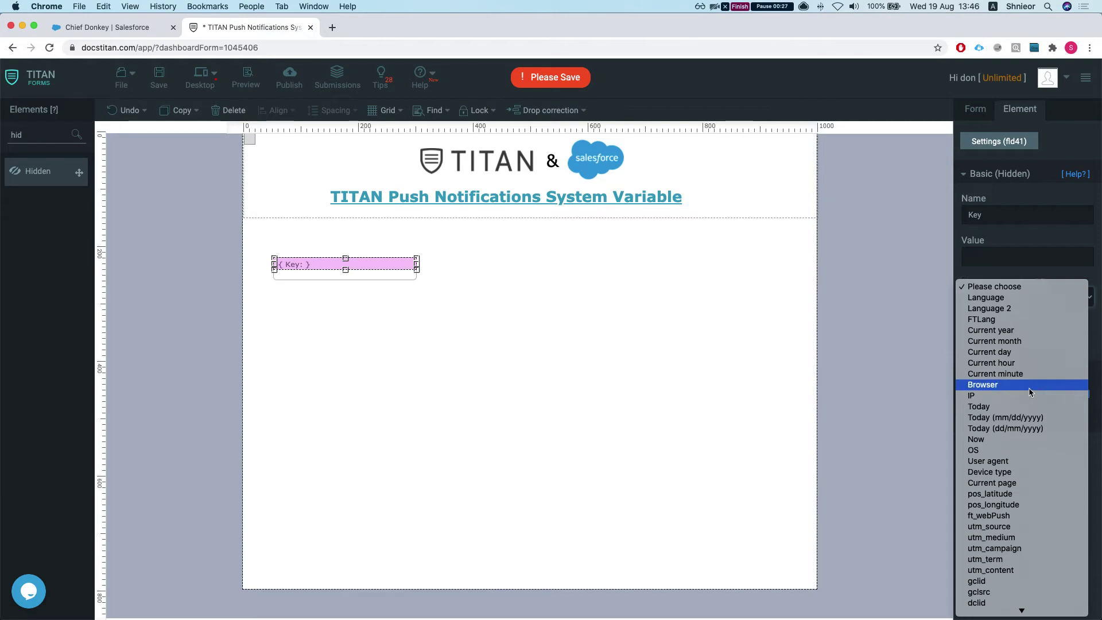
pyautogui.scroll(-2, 1010, 396)
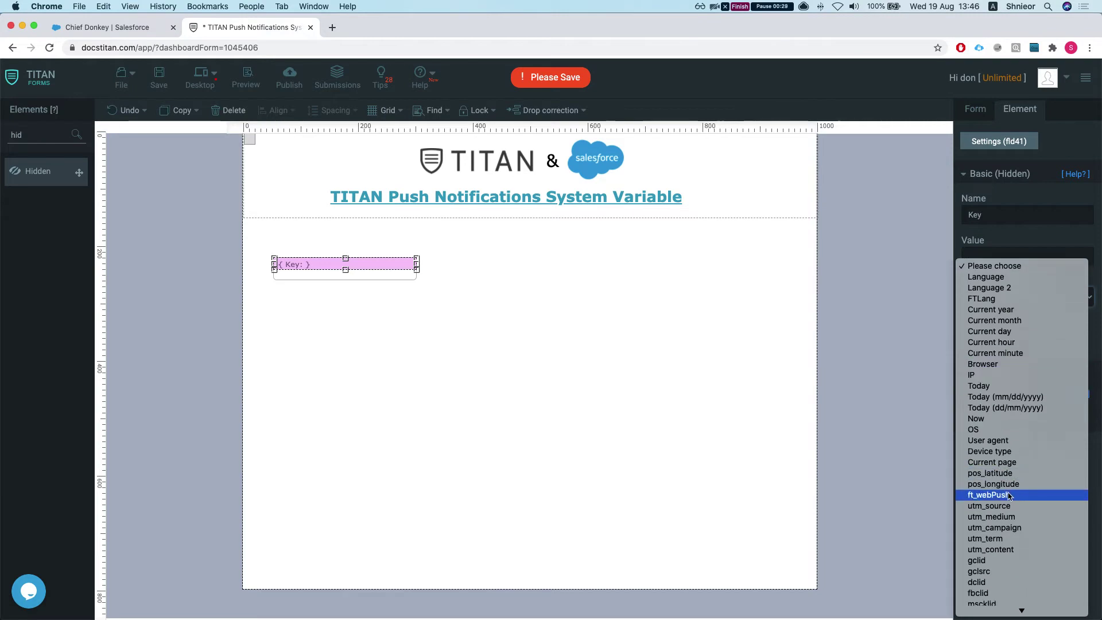
pyautogui.click(710, 373)
pyautogui.press('super+s')
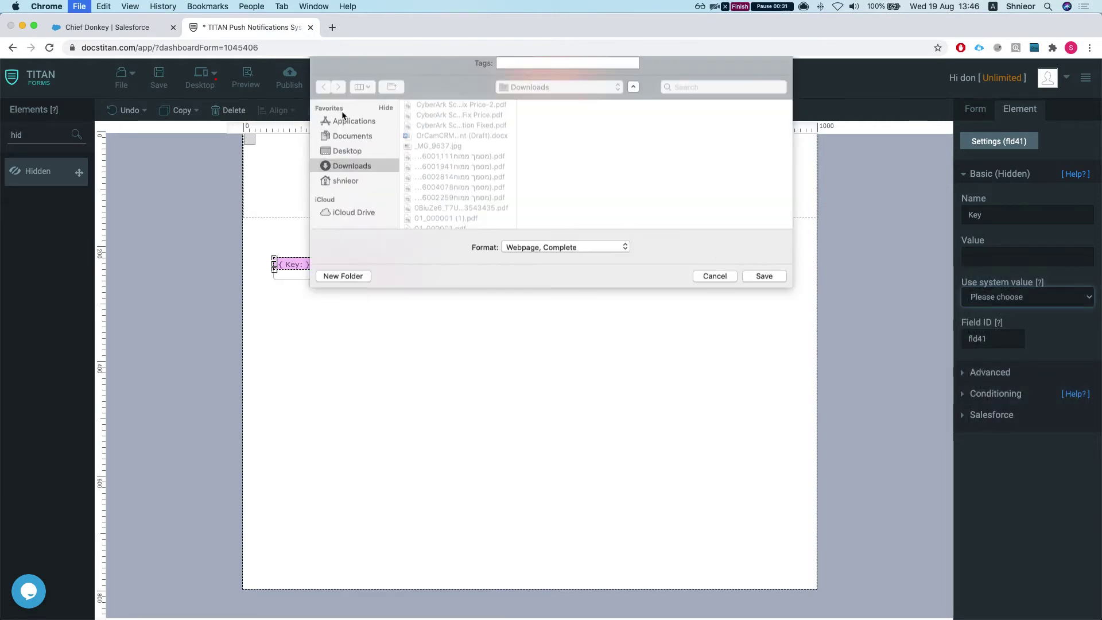
pyautogui.click(716, 301)
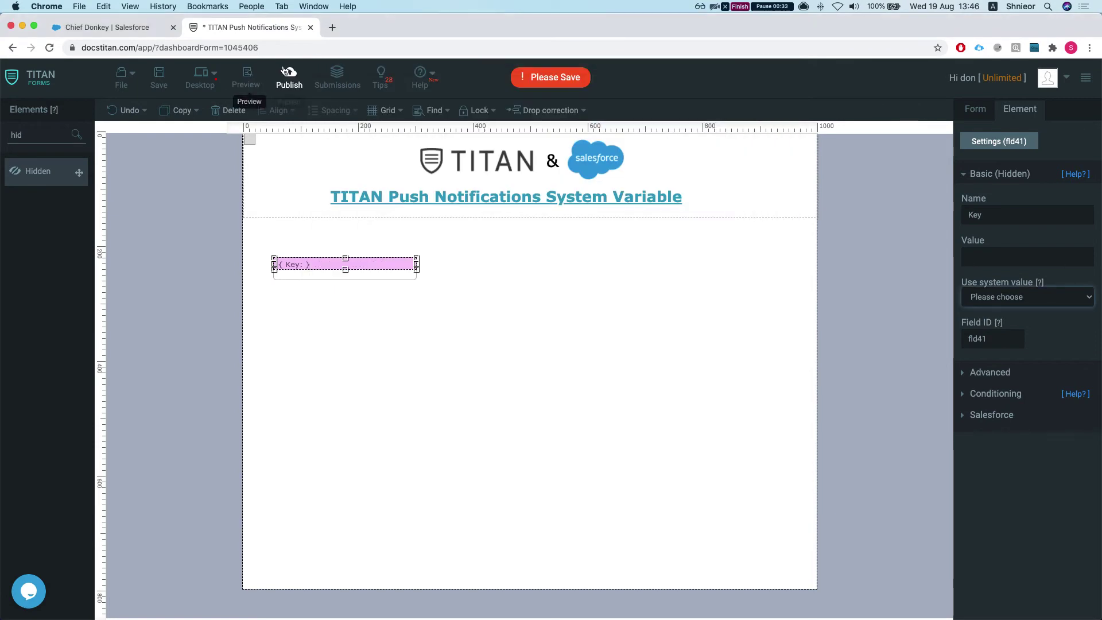
# - View the published form with its unconfigured hidden field, and return to the form editor
pyautogui.click(292, 78)
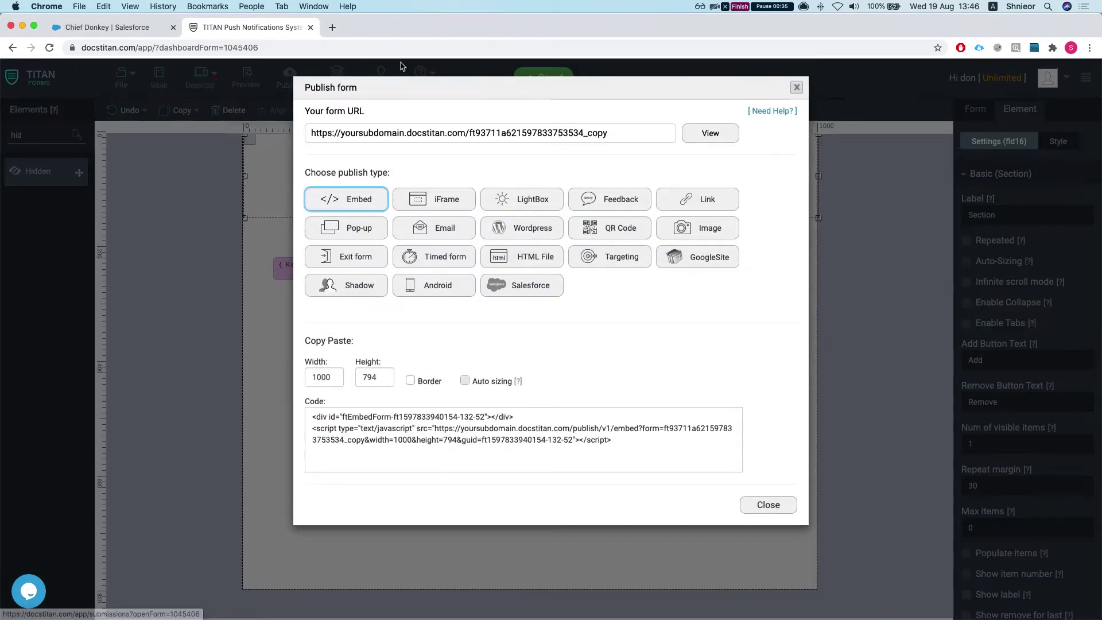
pyautogui.click(689, 131)
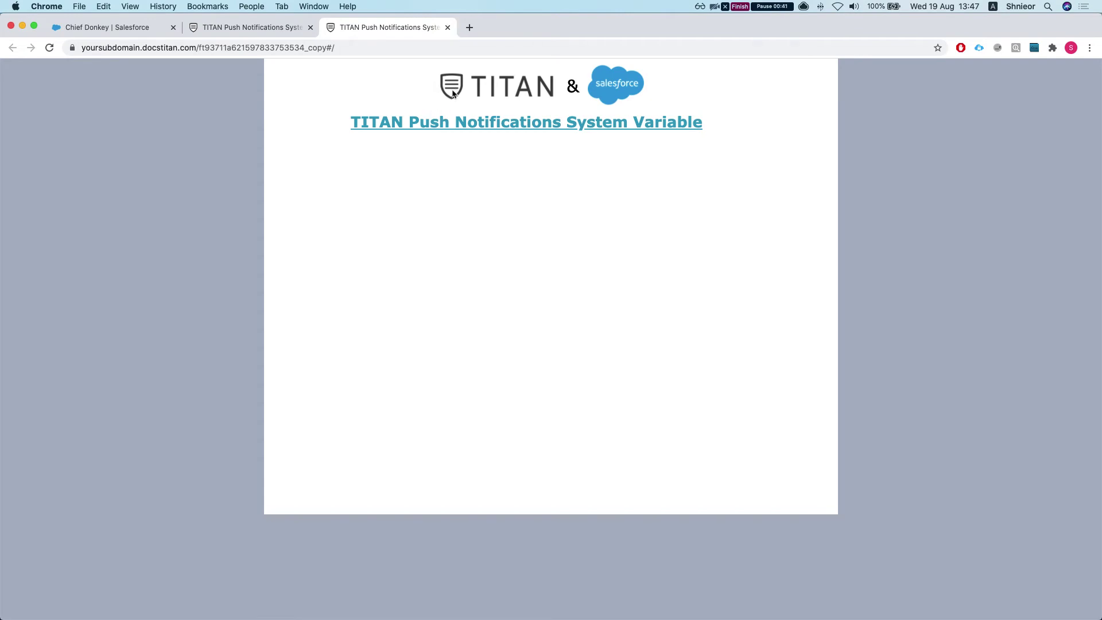
pyautogui.click(448, 28)
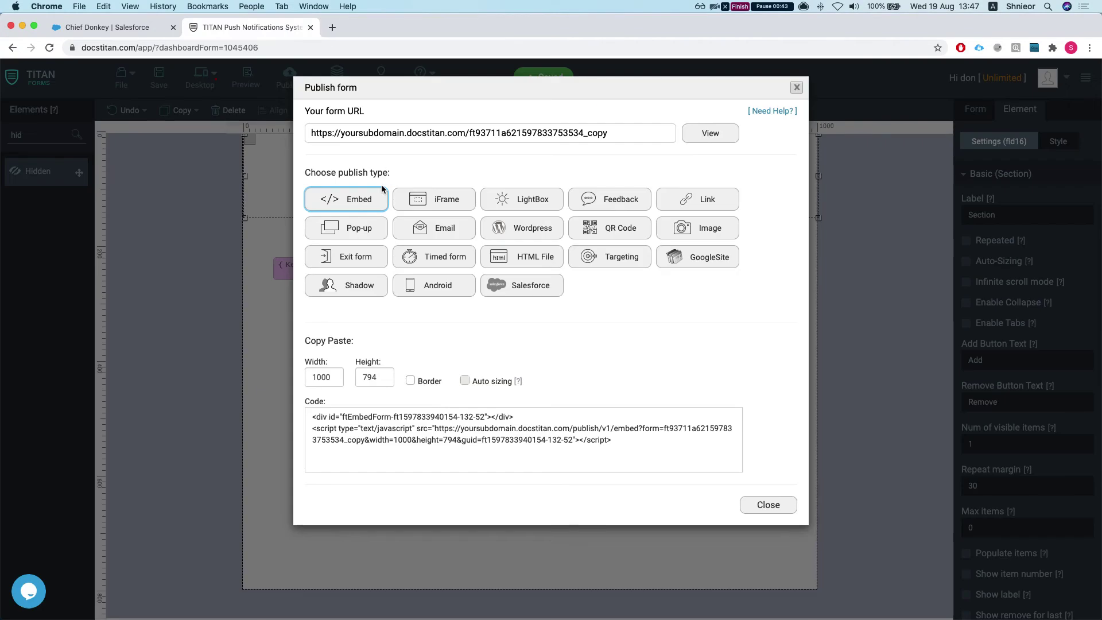
pyautogui.click(768, 505)
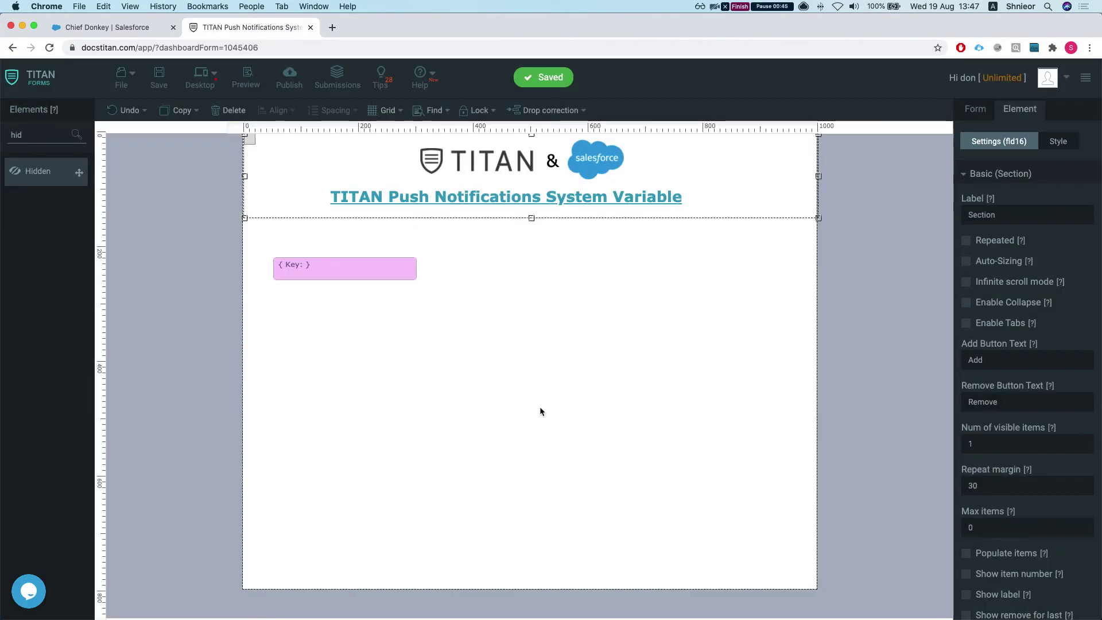
pyautogui.click(532, 367)
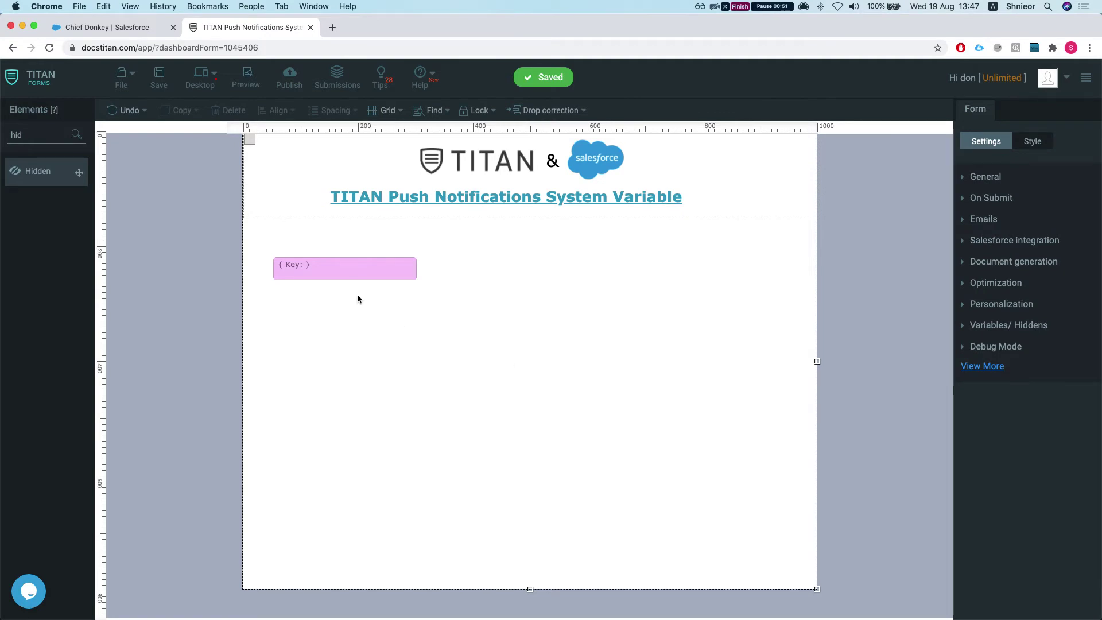
# - Rename the hidden field as pn_auth
pyautogui.click(360, 278)
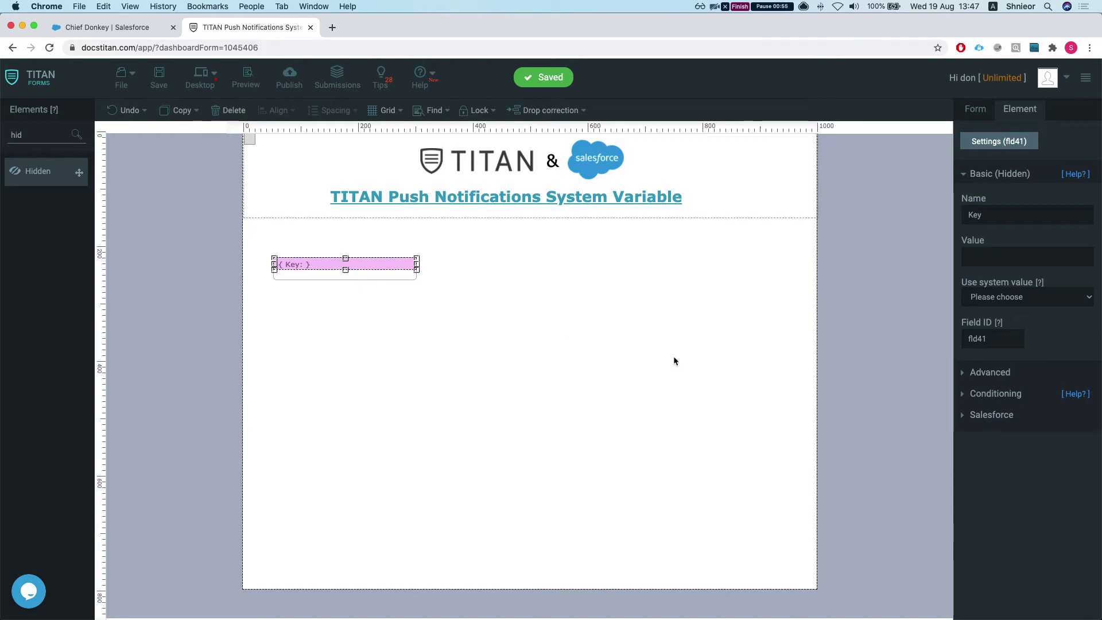
pyautogui.doubleClick(1011, 213)
pyautogui.write('Pn')
pyautogui.press('BackSpace')
pyautogui.press('BackSpace')
pyautogui.write('pn')
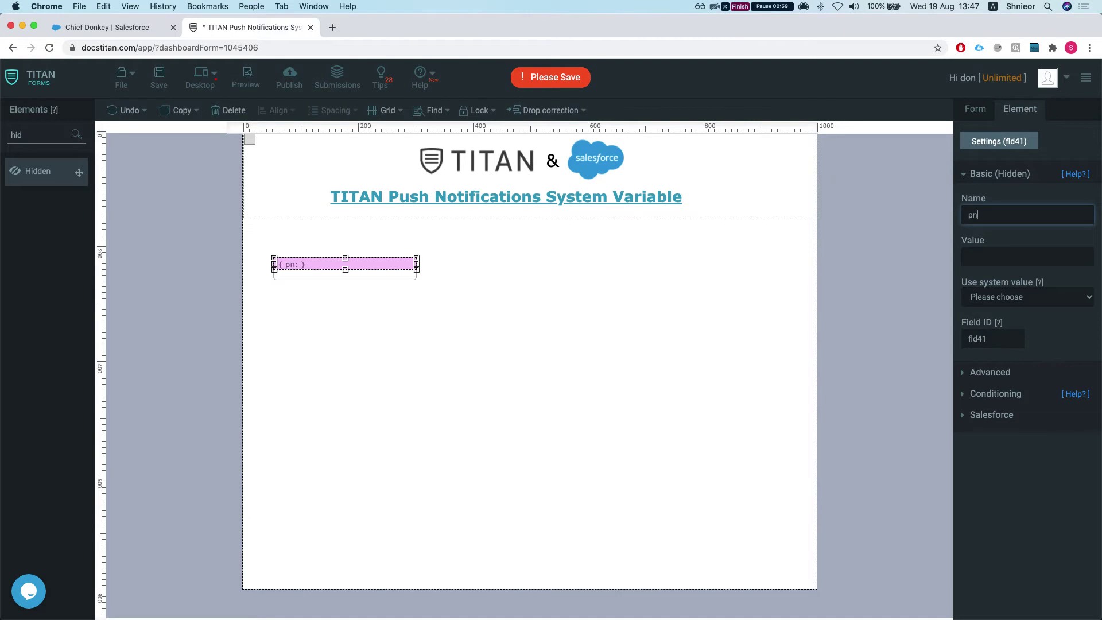
pyautogui.write('_auto')
pyautogui.press('BackSpace')
pyautogui.press('BackSpace')
pyautogui.press('BackSpace')
pyautogui.press('BackSpace')
pyautogui.write('auth')
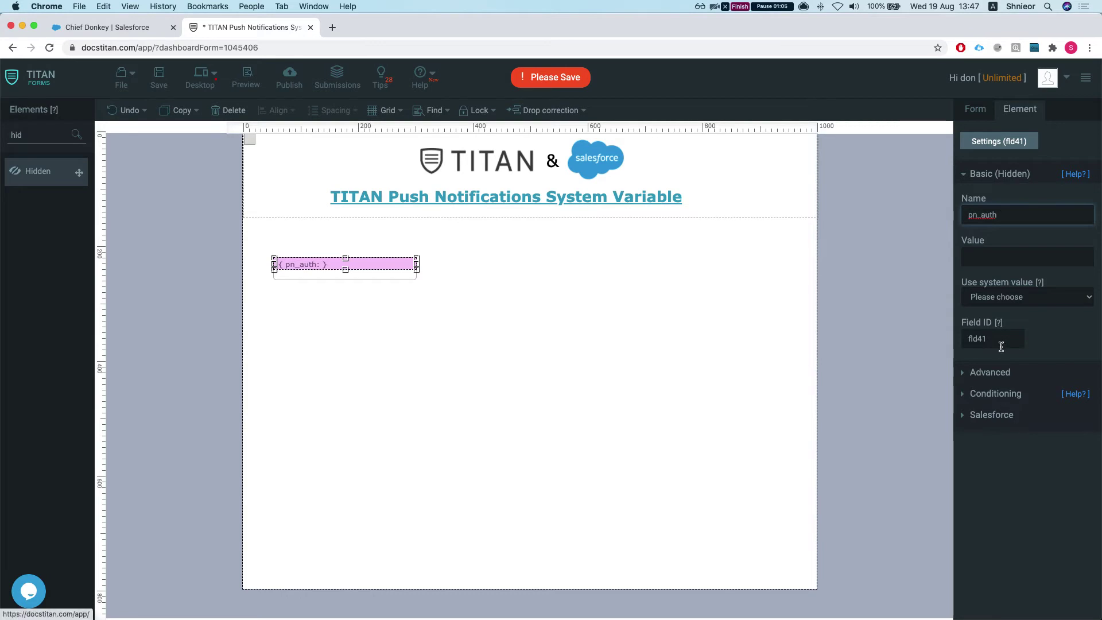
# - Set the pn_auth field's system value to ft_webPush and save the form
pyautogui.click(1020, 304)
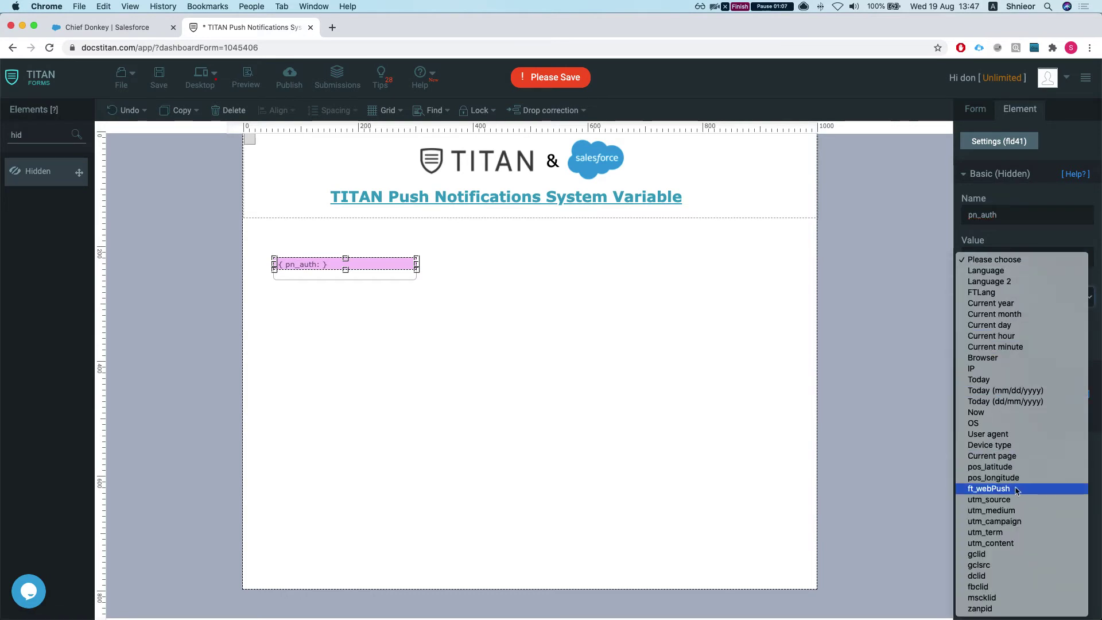
pyautogui.click(686, 394)
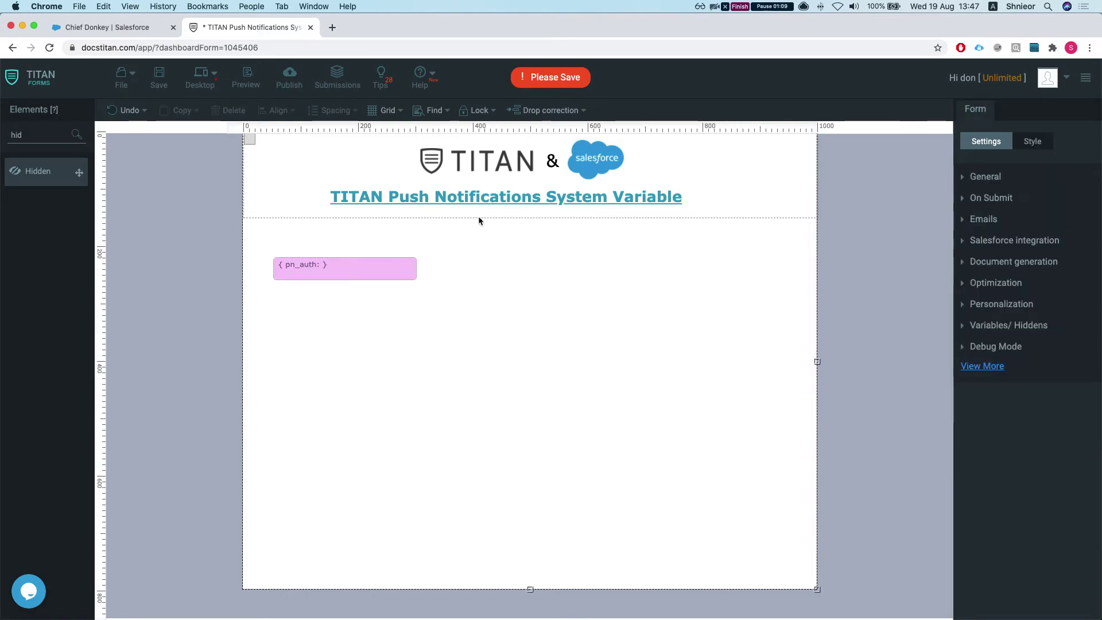
pyautogui.click(160, 79)
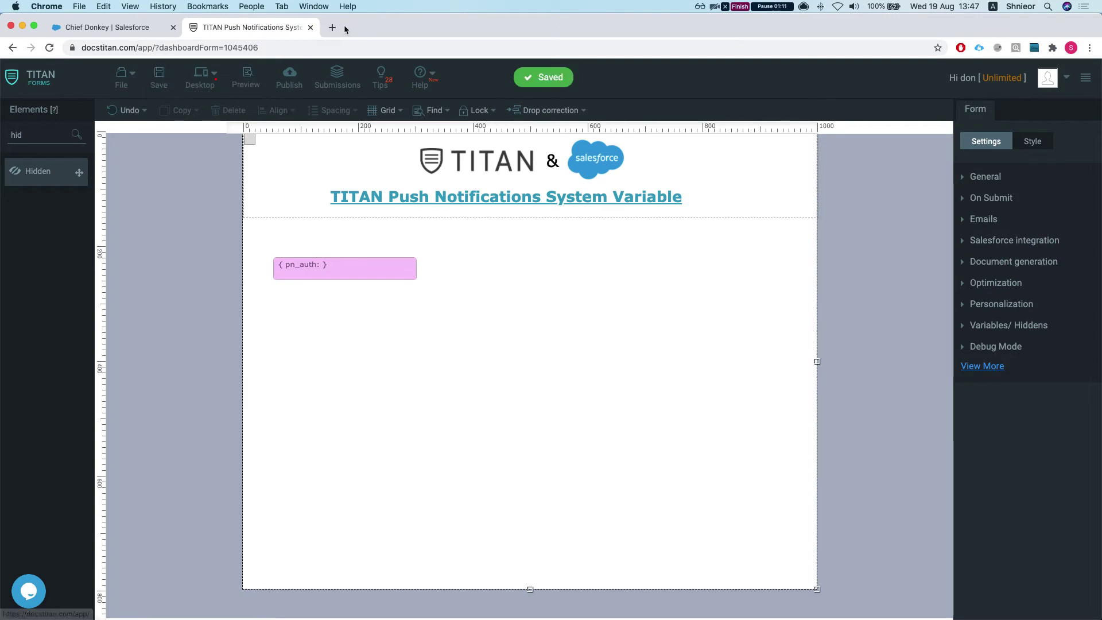
# - Check the published form for the notification permission request, and return to the form editor
pyautogui.click(286, 86)
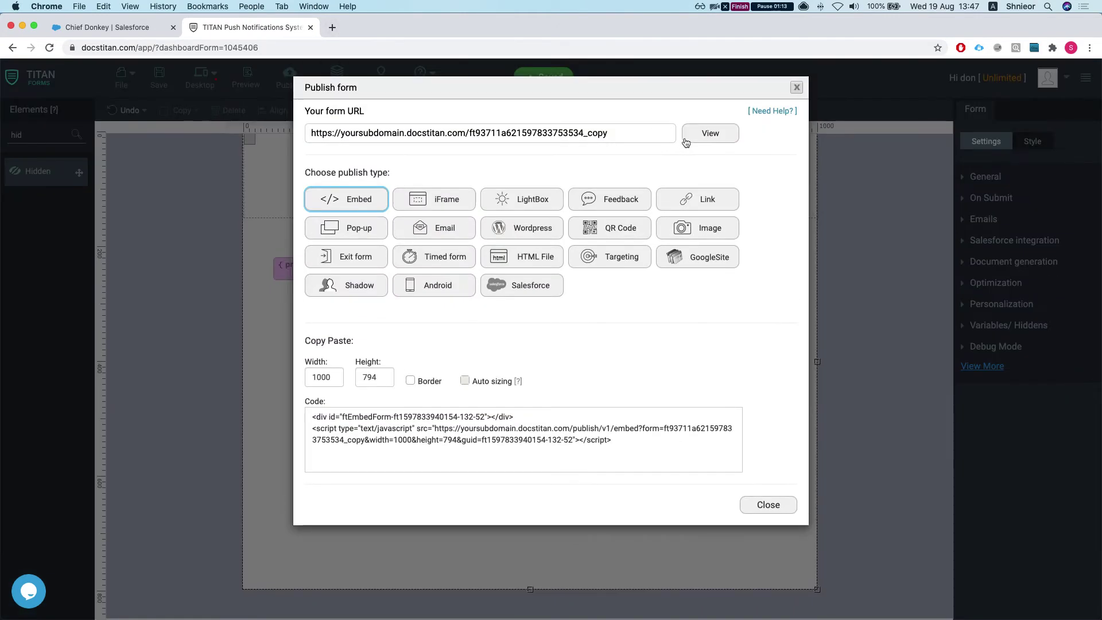
pyautogui.click(705, 135)
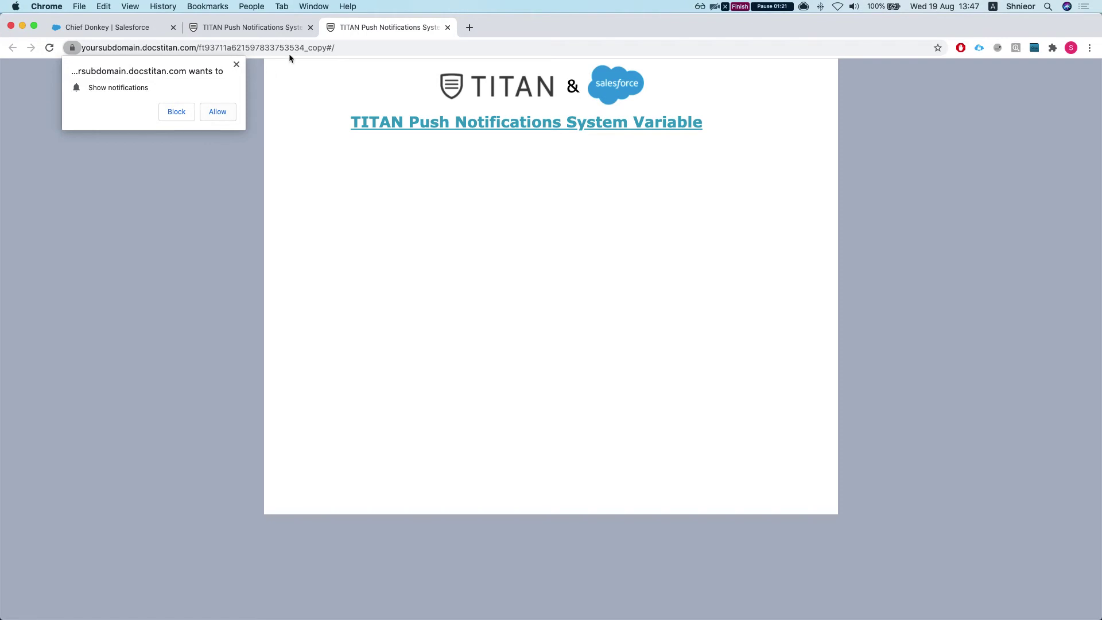
pyautogui.click(447, 28)
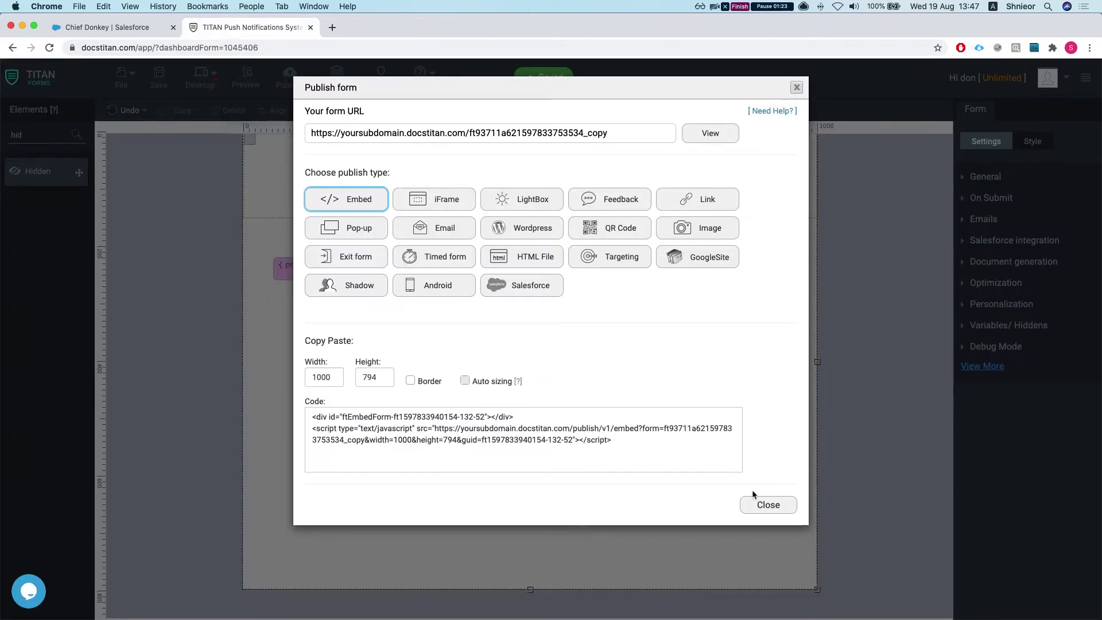
pyautogui.click(765, 504)
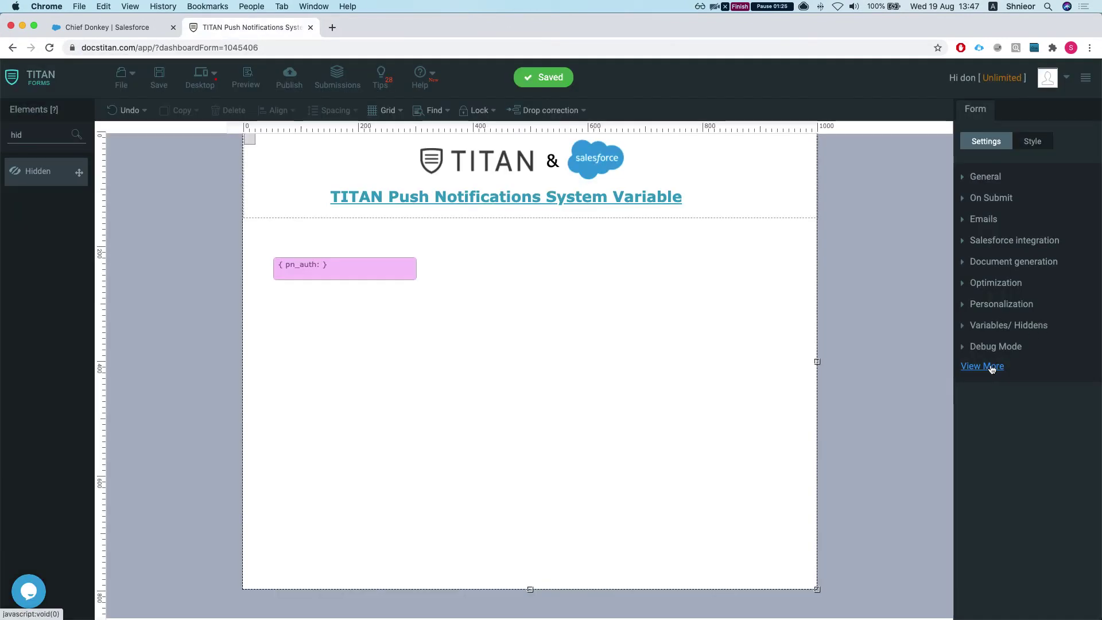
# - Turn on Show Hidden Fields in the form's Debug Mode settings
pyautogui.click(983, 347)
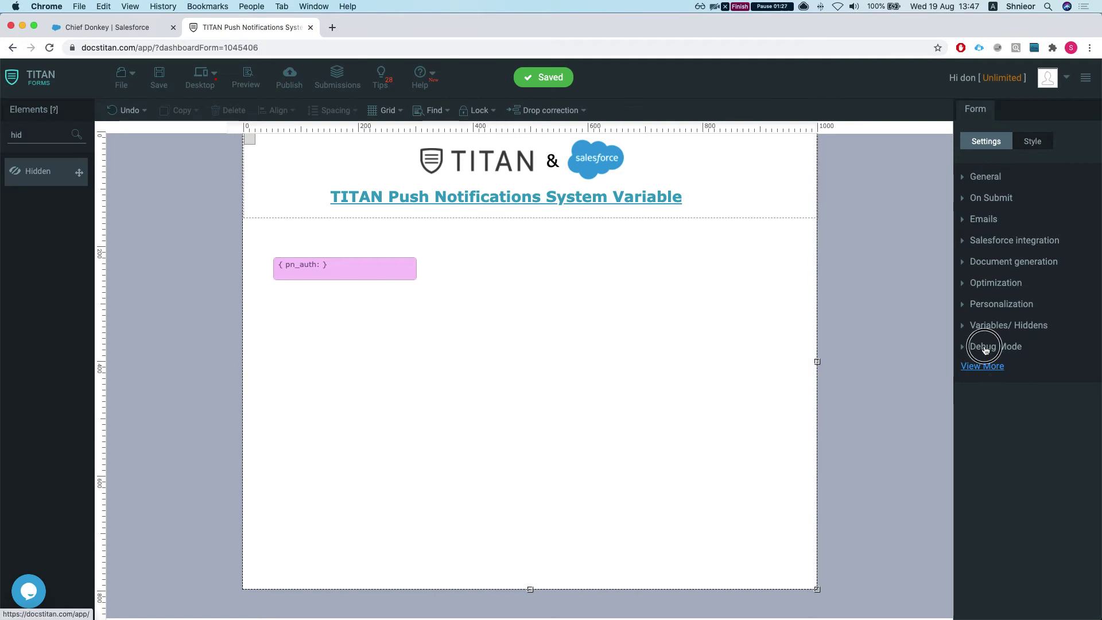
pyautogui.click(973, 244)
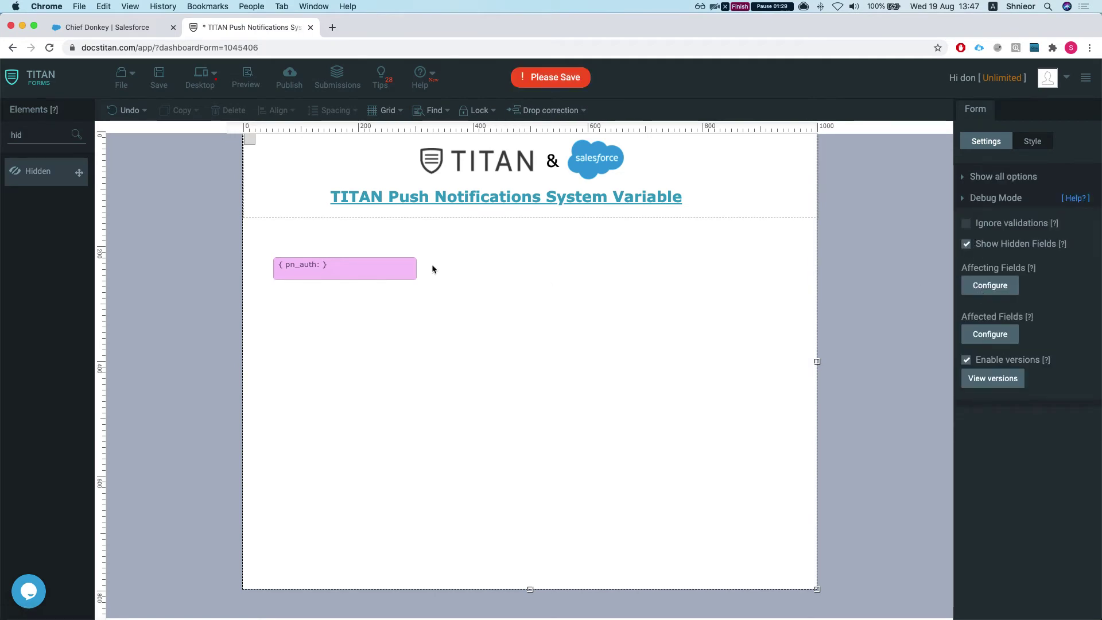
# - Move the pn_auth field toward the form's centre, enlarge it in both directions and save the form
pyautogui.moveTo(350, 265); pyautogui.dragTo(455, 276)
pyautogui.moveTo(522, 283); pyautogui.dragTo(614, 333)
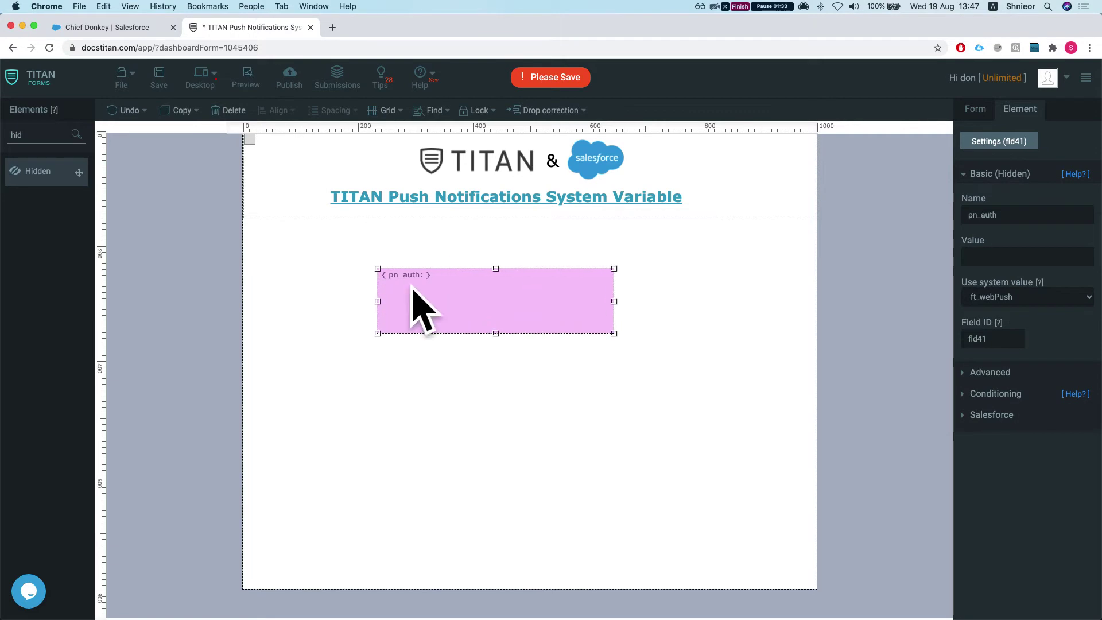
pyautogui.click(159, 76)
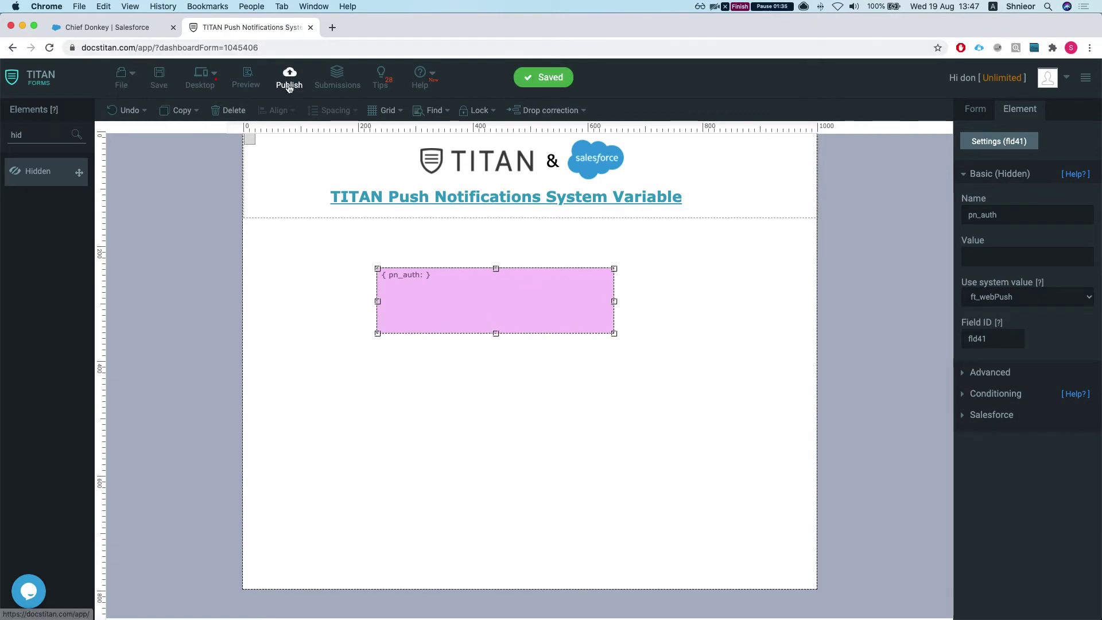
# - Open the published form and allow it to show notifications
pyautogui.click(289, 78)
pyautogui.click(721, 126)
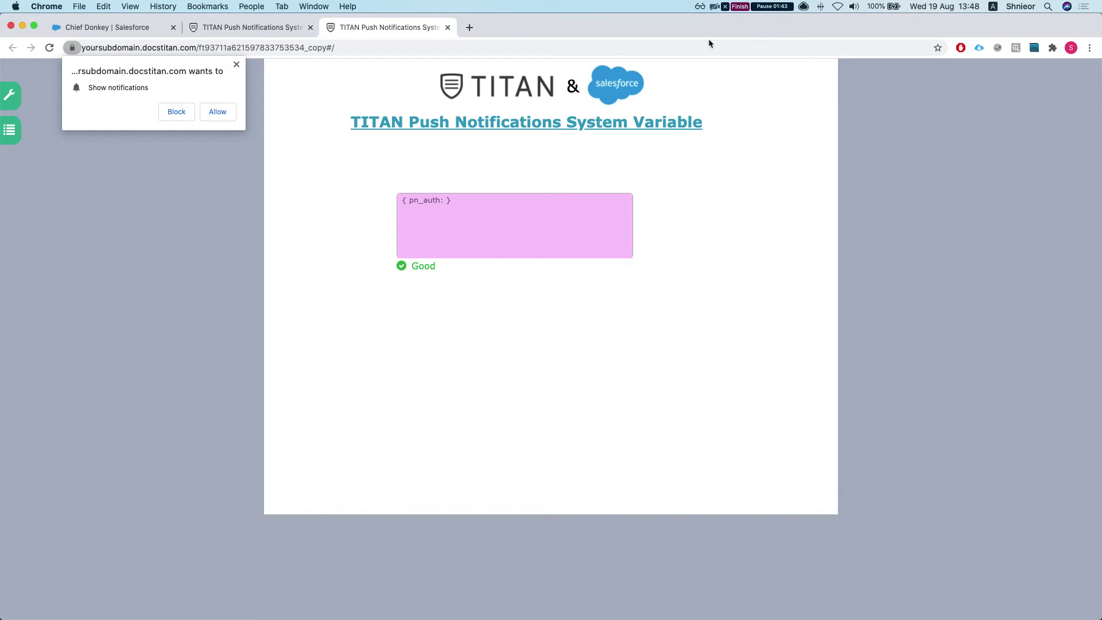
pyautogui.click(228, 116)
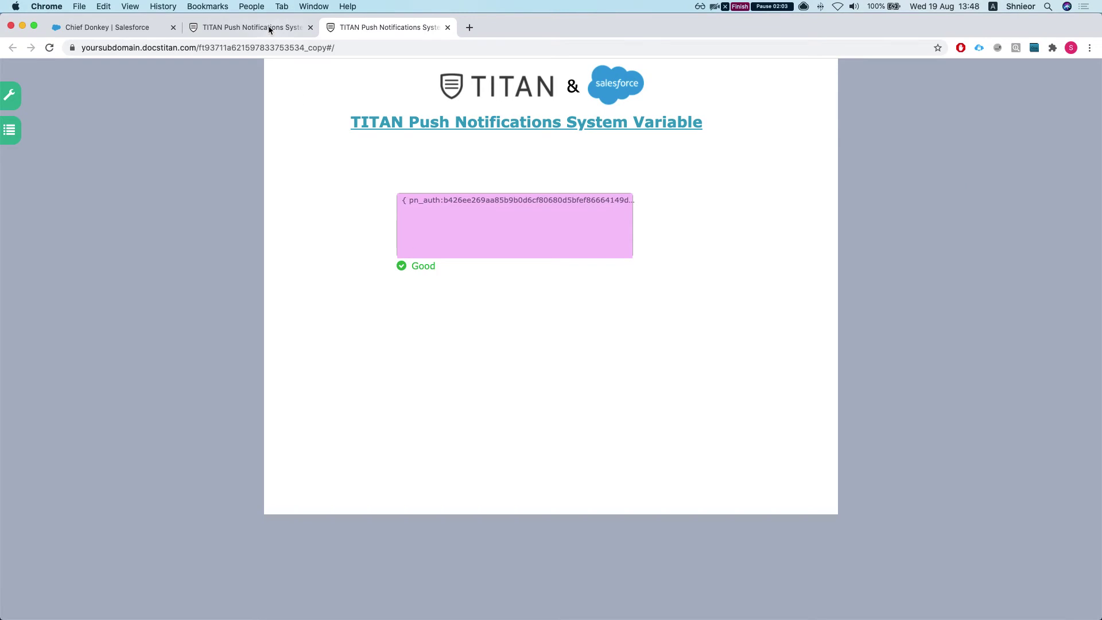
# - Switch to the Salesforce contact record and examine its FT Encrypted Id and pn_auth fields
pyautogui.click(124, 29)
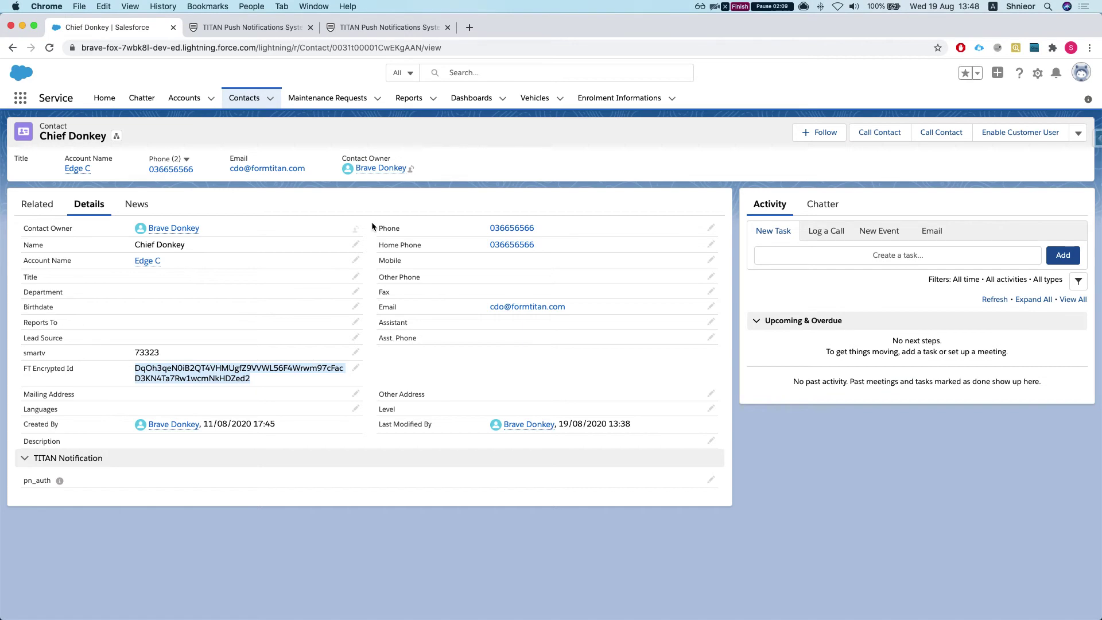
pyautogui.click(284, 384)
pyautogui.moveTo(253, 380); pyautogui.dragTo(123, 370)
pyautogui.moveTo(60, 483)
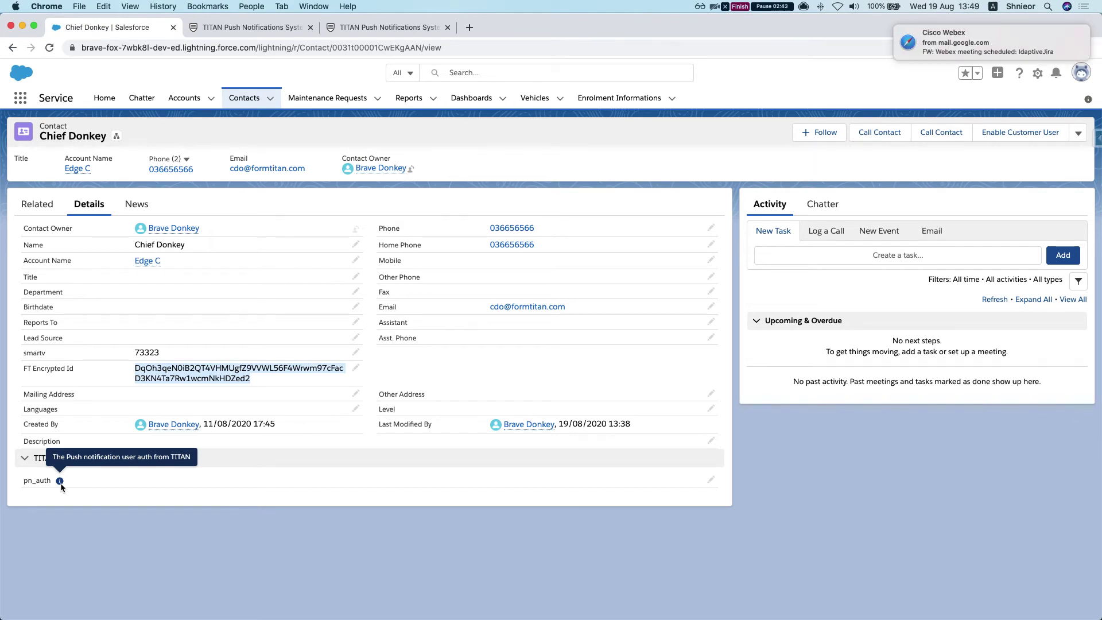
pyautogui.click(217, 379)
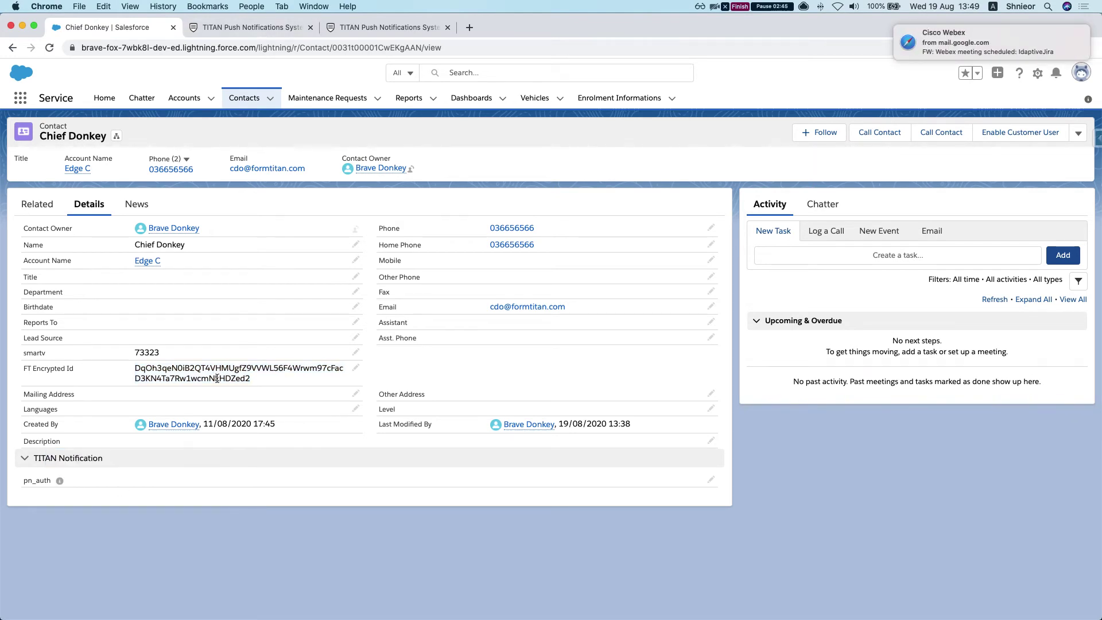
pyautogui.doubleClick(217, 379)
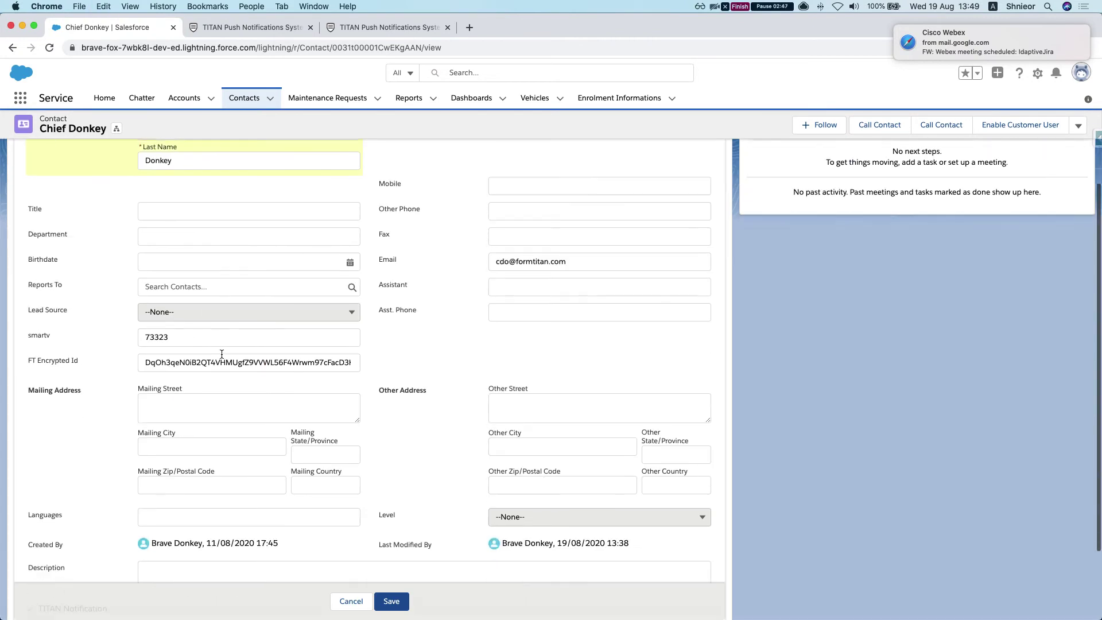
pyautogui.click(198, 362)
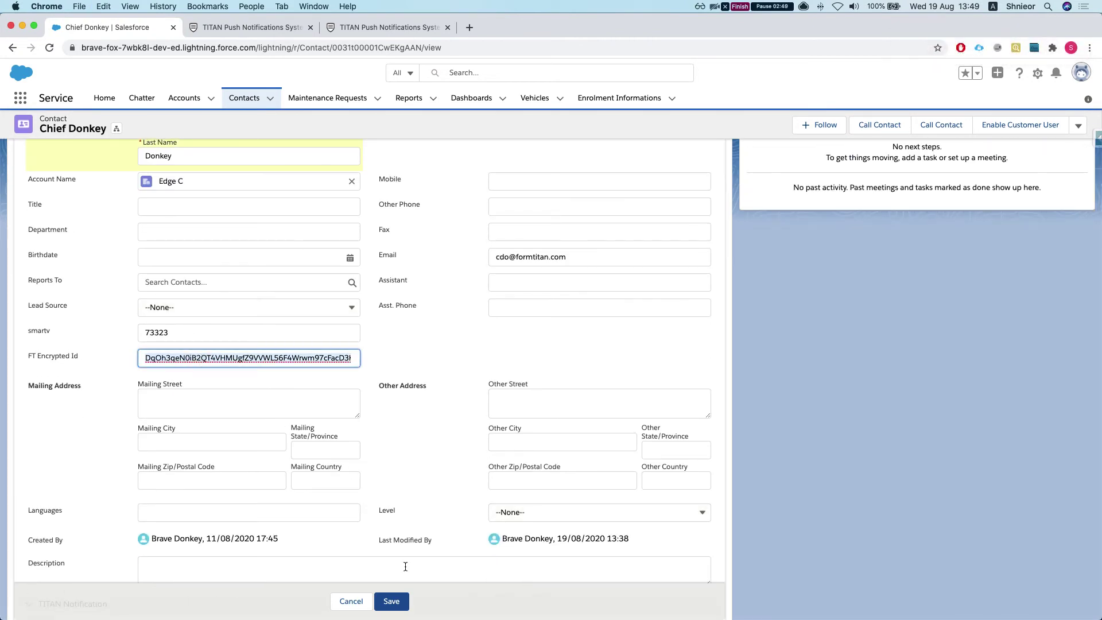
pyautogui.click(350, 601)
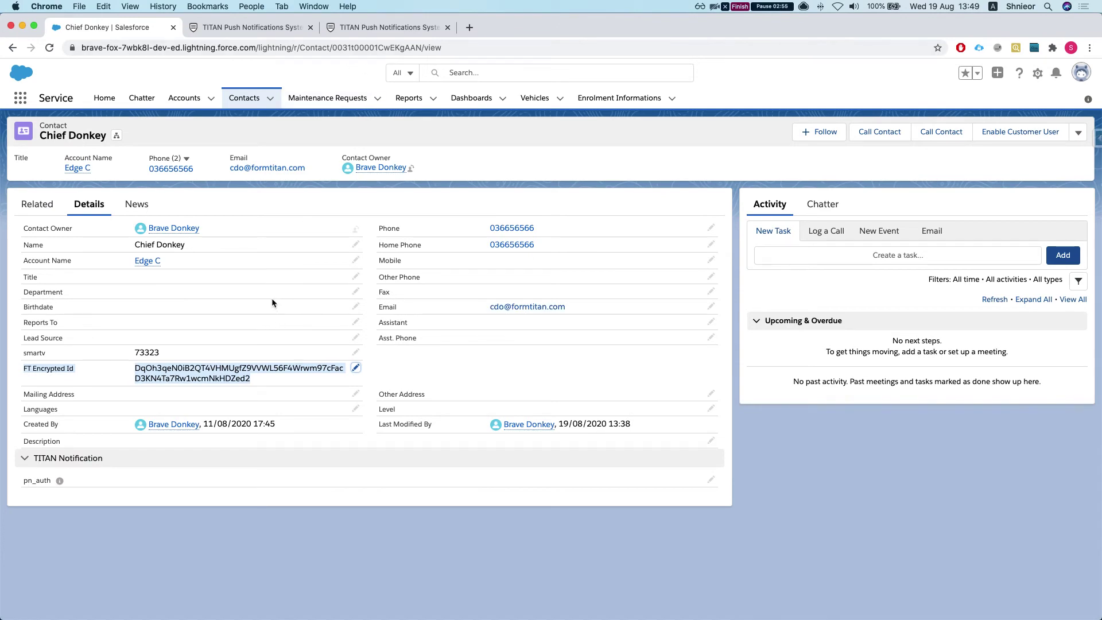
# - Return to the Titan form editor, add a second hidden field below the form title and move the pn_auth field down beneath it
pyautogui.click(384, 27)
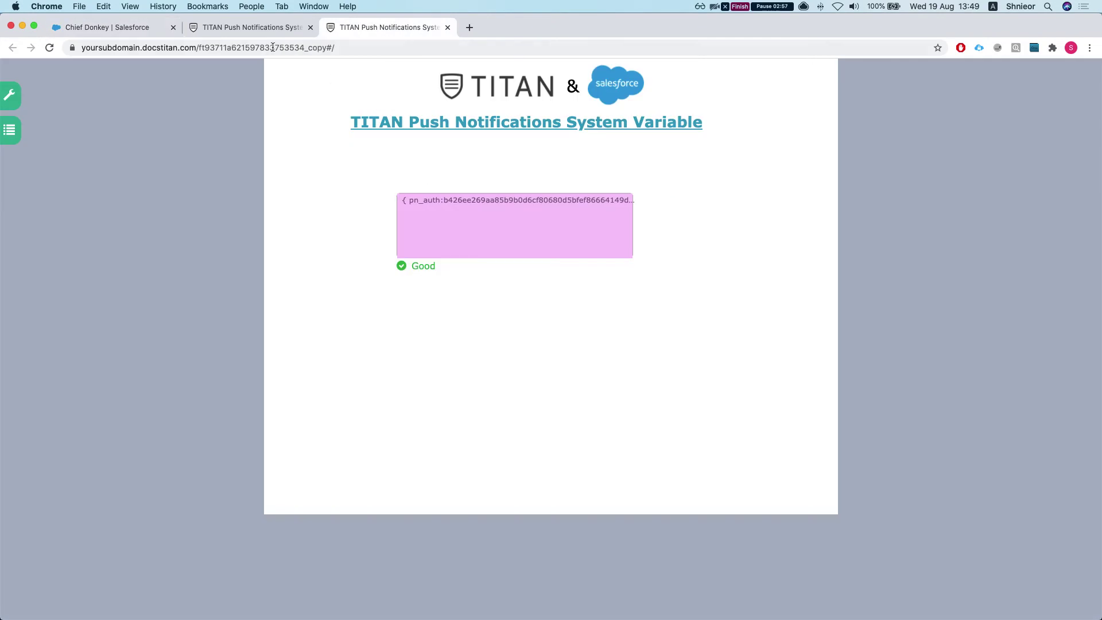
pyautogui.click(253, 32)
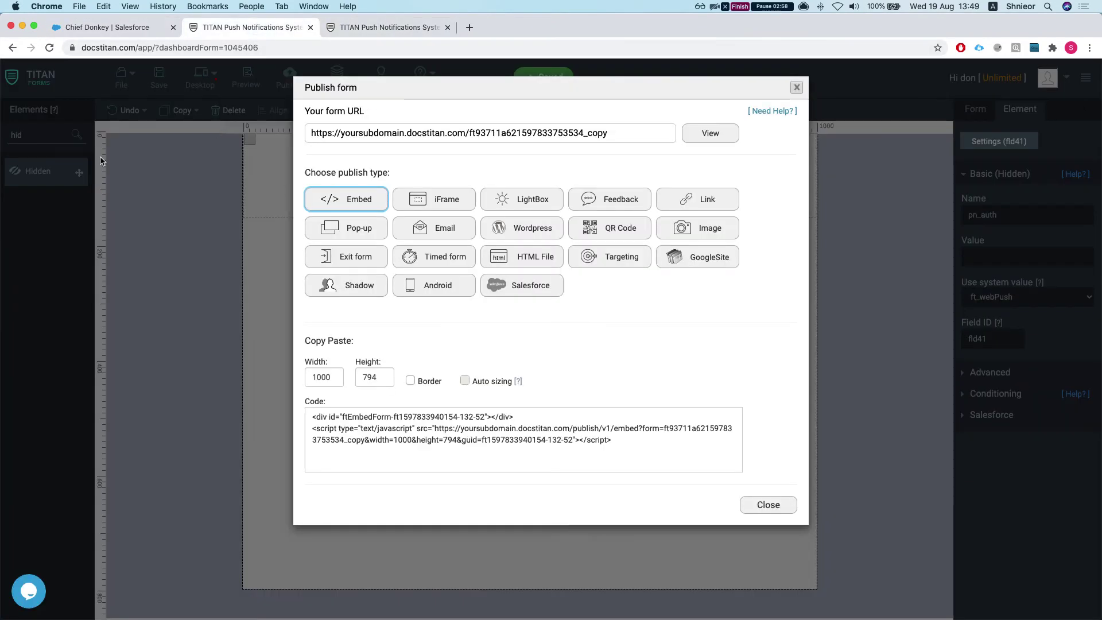
pyautogui.click(796, 87)
pyautogui.moveTo(46, 171); pyautogui.dragTo(322, 247)
pyautogui.moveTo(462, 334); pyautogui.dragTo(368, 425)
pyautogui.click(364, 251)
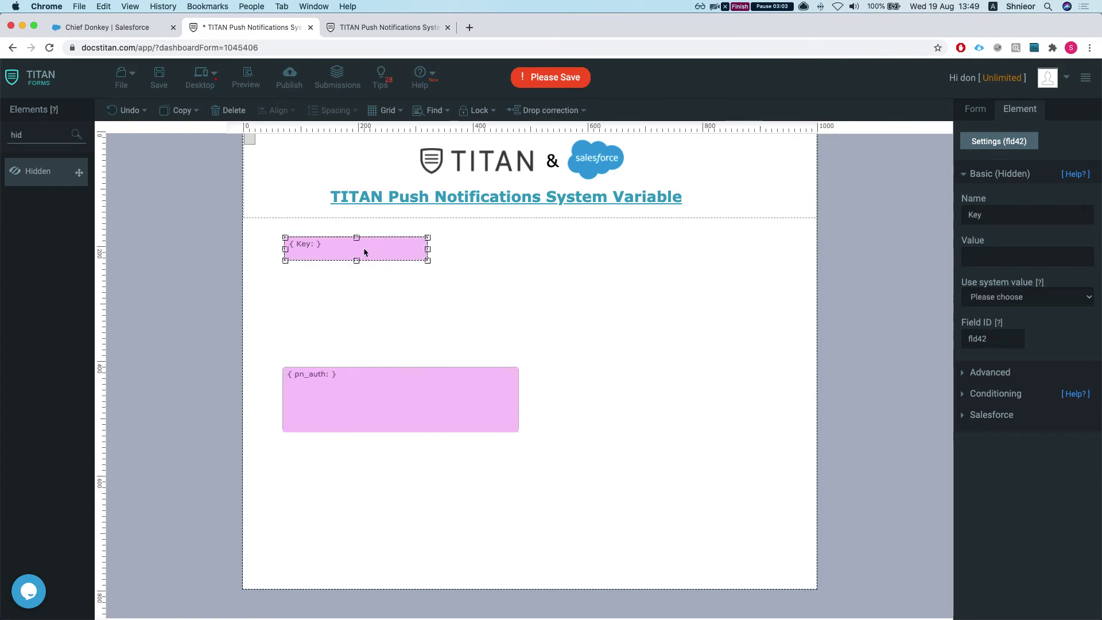
# - Rename the new hidden field below the form title to Contact_encId
pyautogui.doubleClick(986, 223)
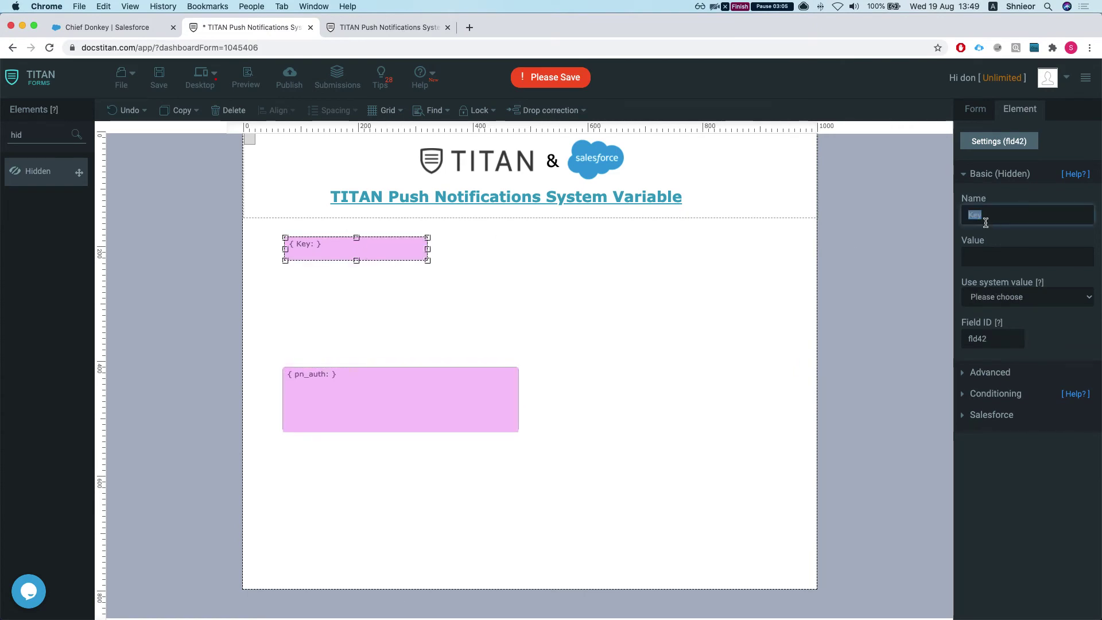
pyautogui.write('C')
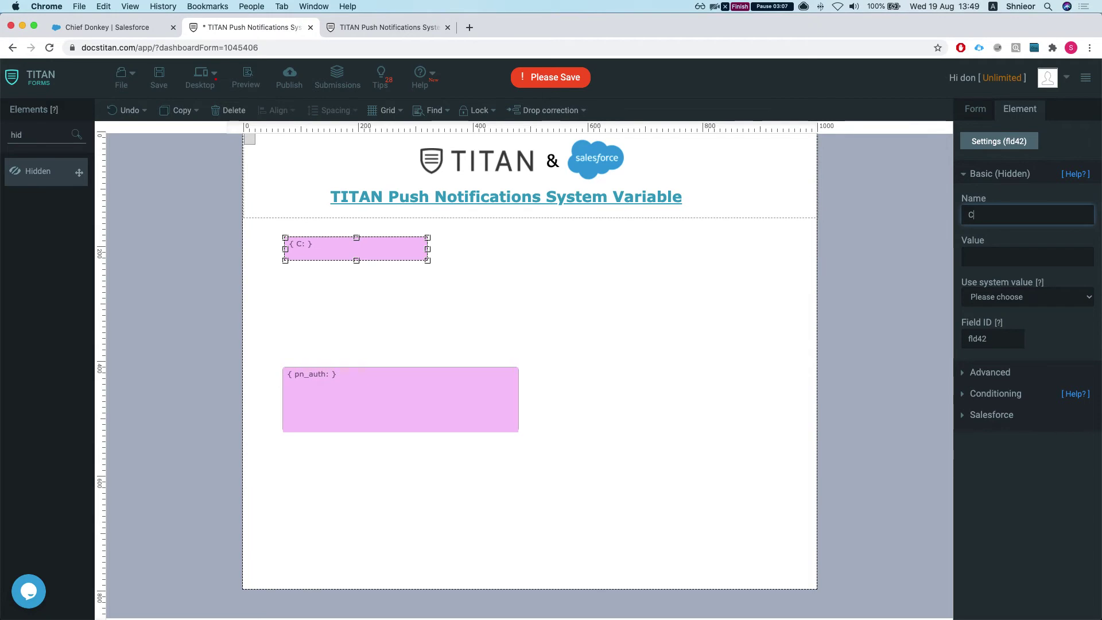
pyautogui.write('ontactE')
pyautogui.write('_encId')
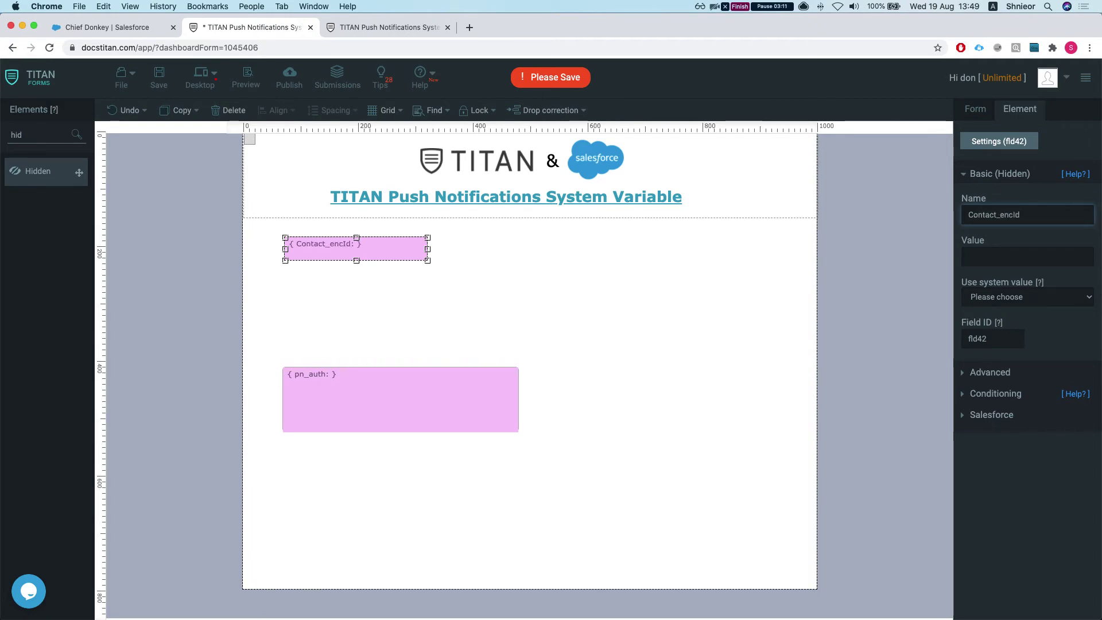
pyautogui.click(666, 315)
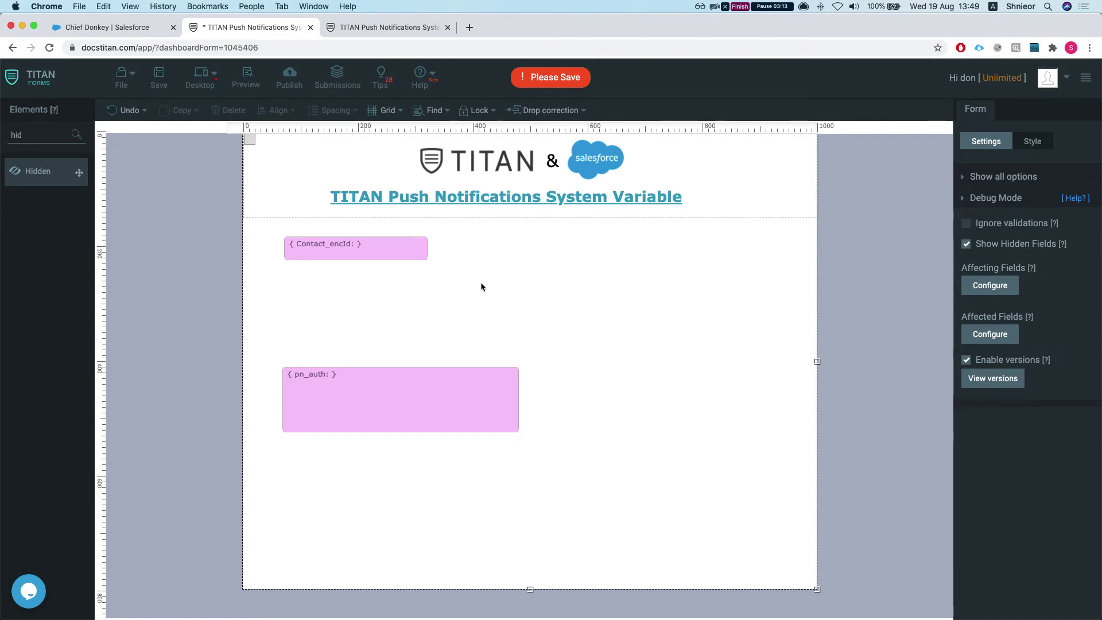
pyautogui.click(408, 257)
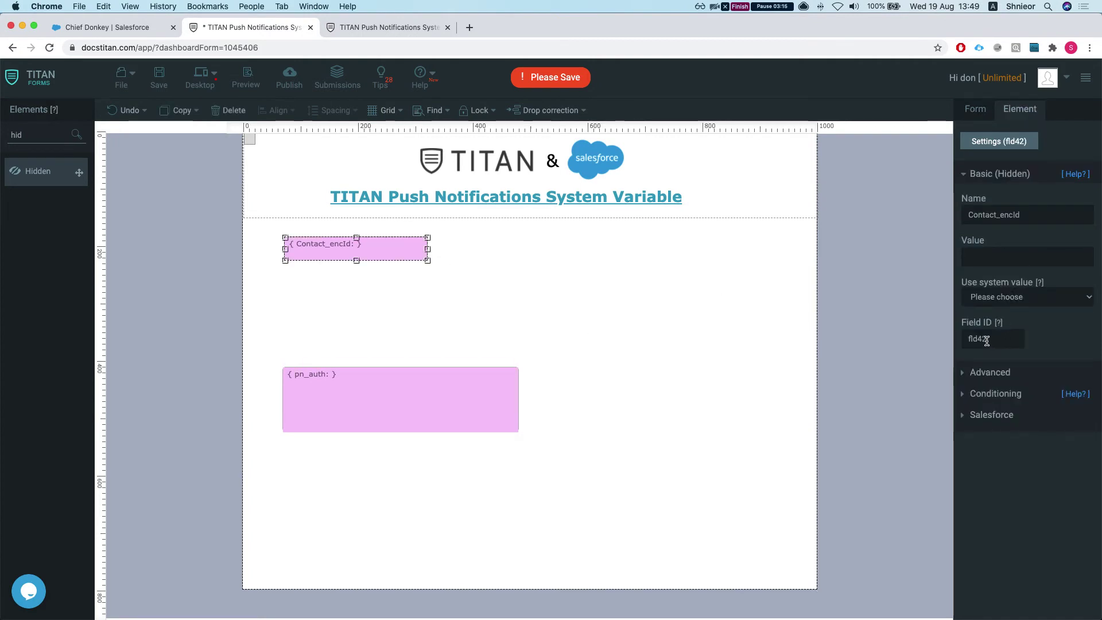
pyautogui.click(494, 261)
# - Add a Textbox beside the Contact_encId field and shift both fields slightly toward the form's left edge
pyautogui.doubleClick(34, 136)
pyautogui.write('text')
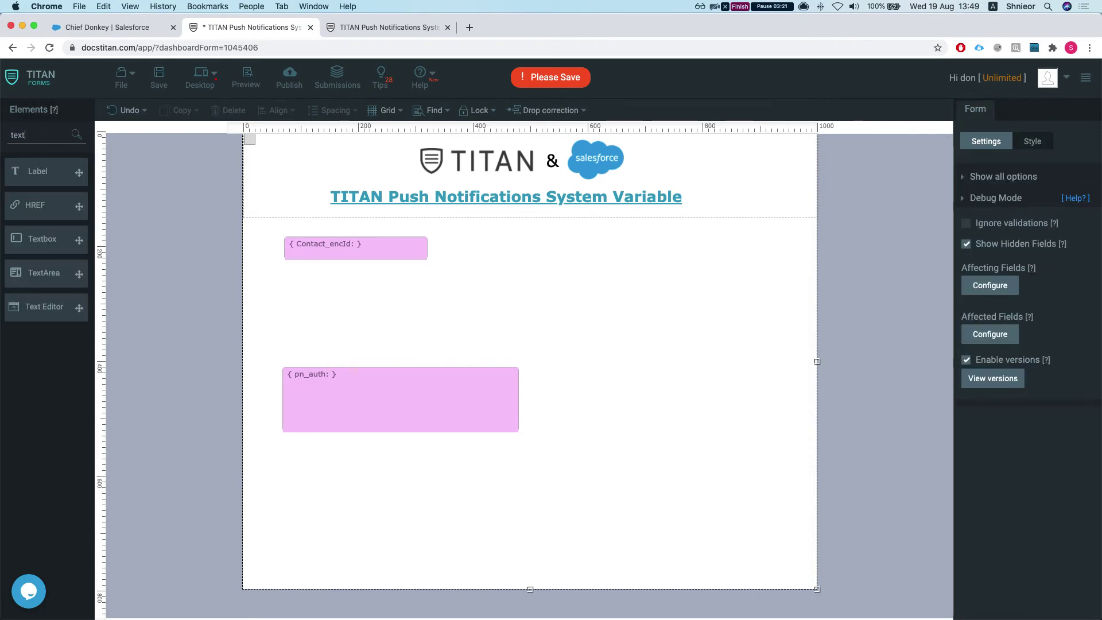
pyautogui.moveTo(57, 238); pyautogui.dragTo(509, 231)
pyautogui.moveTo(313, 242); pyautogui.dragTo(300, 244)
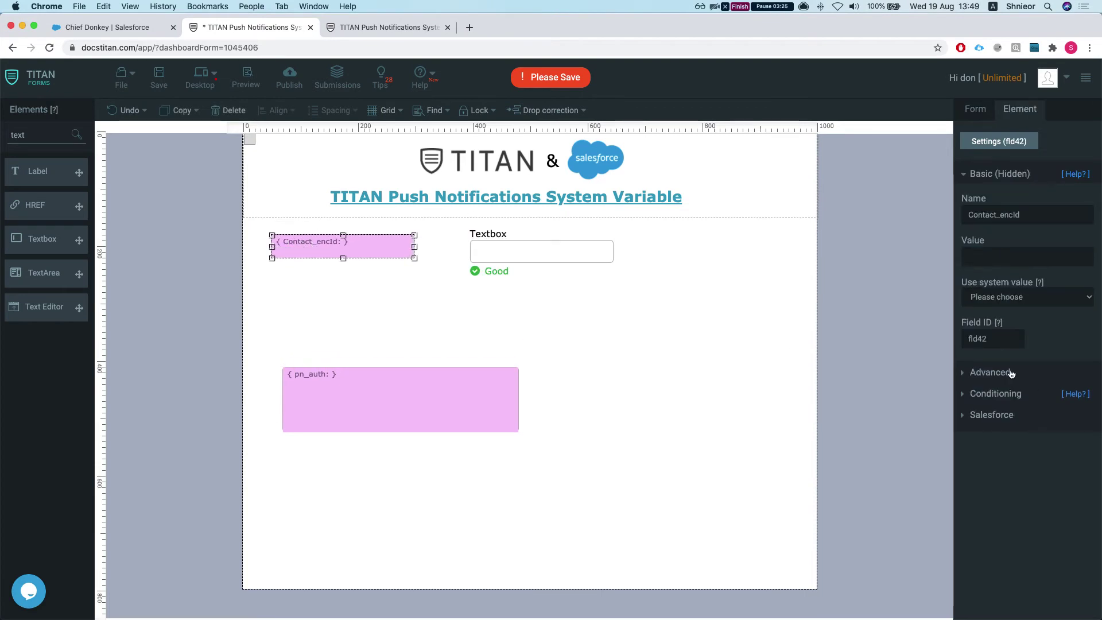
pyautogui.moveTo(542, 256); pyautogui.dragTo(532, 253)
# - Set the new textbox's label to Contact Name
pyautogui.doubleClick(477, 234)
pyautogui.write('Contact nma')
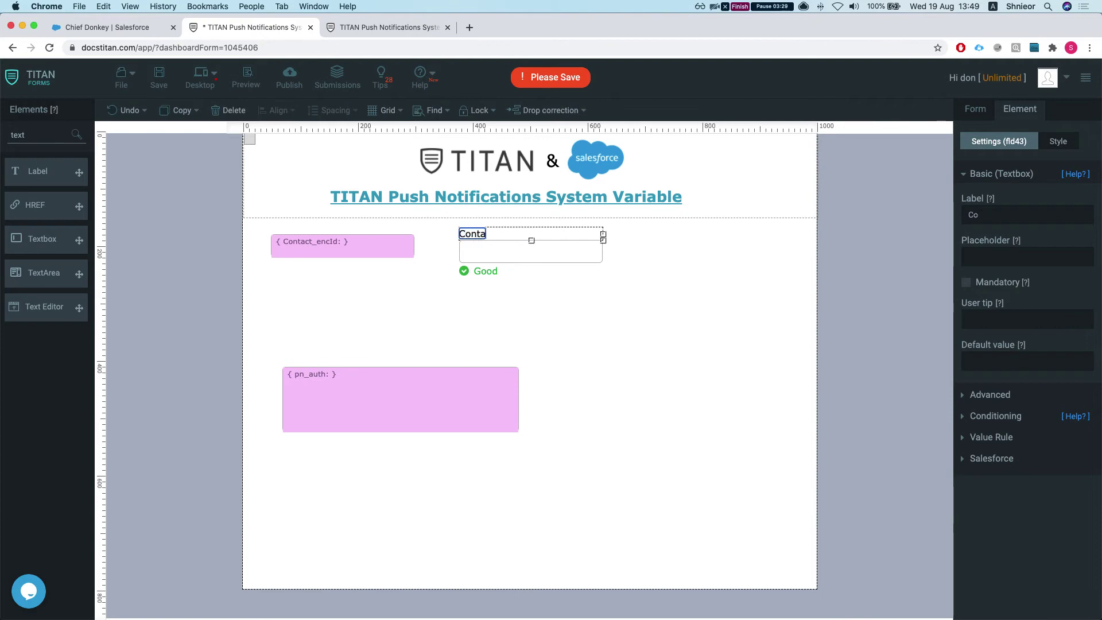
pyautogui.write('Na,me')
pyautogui.press('BackSpace')
pyautogui.press('BackSpace')
pyautogui.press('BackSpace')
pyautogui.write('me')
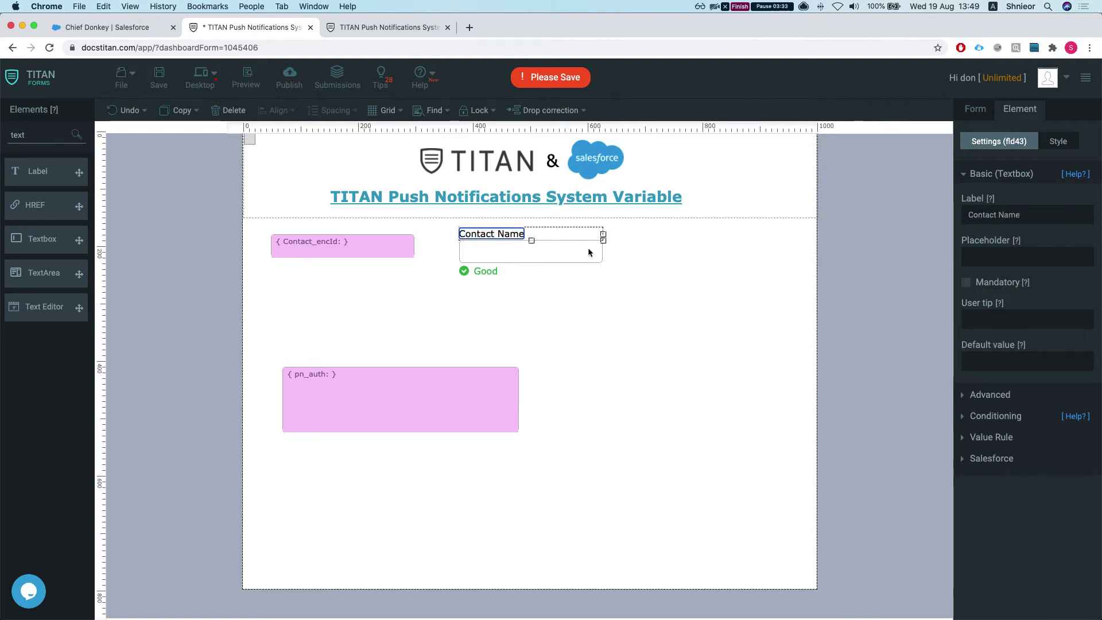
pyautogui.click(657, 250)
# - Move the Contact_encId field down just above pn_auth, widen it to match, and recentre the Contact Name textbox under the title
pyautogui.moveTo(370, 242); pyautogui.dragTo(522, 341)
pyautogui.moveTo(524, 249); pyautogui.dragTo(504, 249)
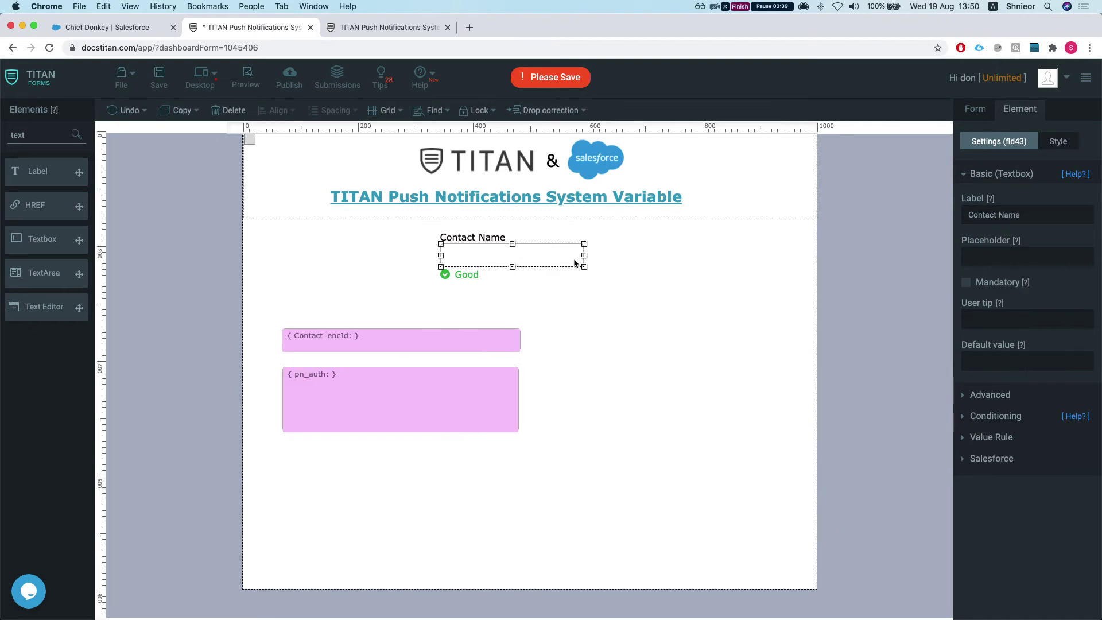
# - Open the form's Get From Salesforce settings and add a mapping object
pyautogui.click(976, 109)
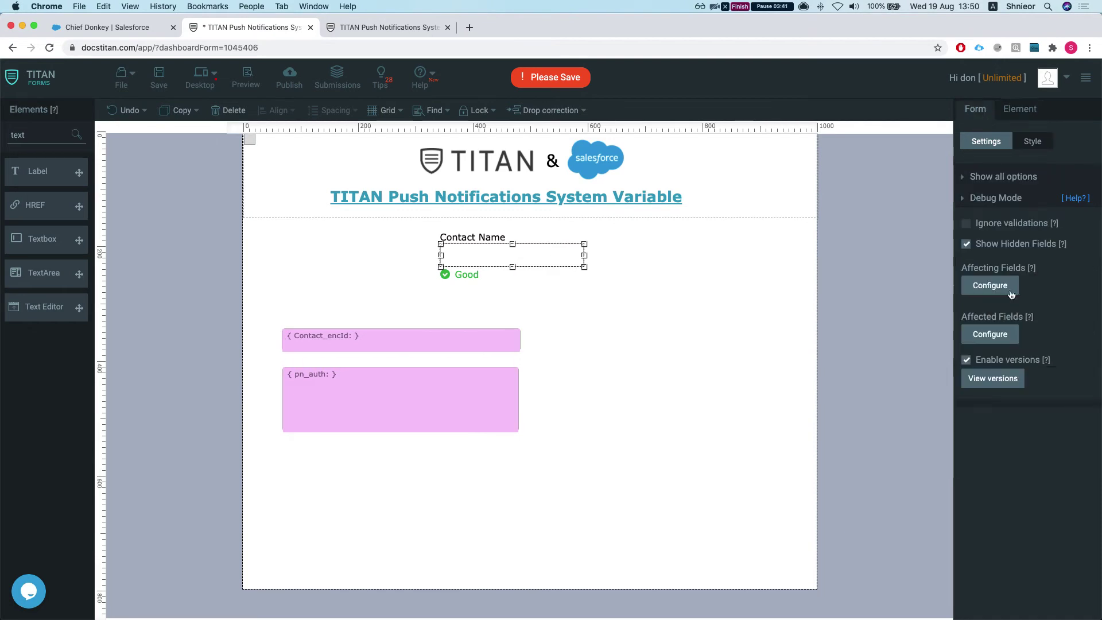
pyautogui.click(1010, 194)
pyautogui.click(1011, 239)
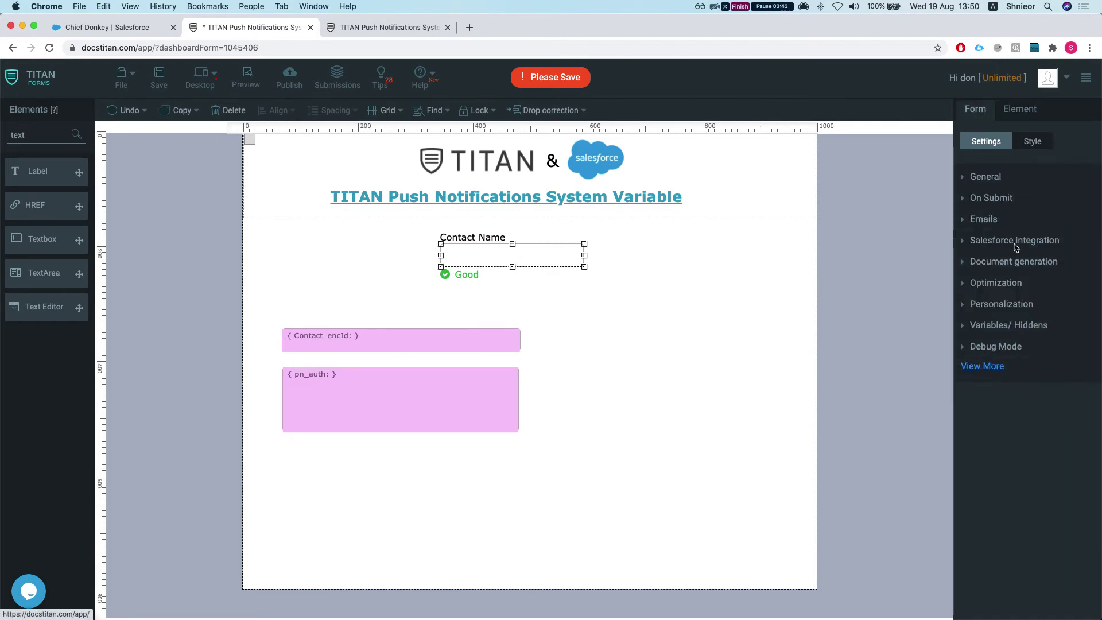
pyautogui.click(990, 342)
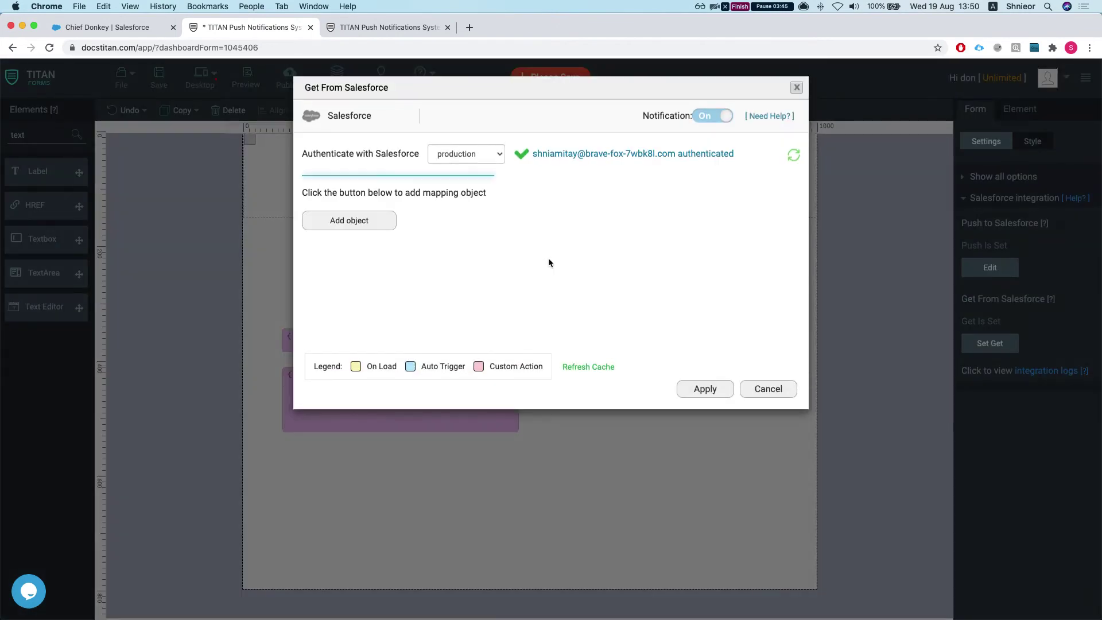
pyautogui.click(389, 224)
# - Choose Contact as the Salesforce object and enter the comment "get contact form encId"
pyautogui.click(405, 165)
pyautogui.write('contact')
pyautogui.press('Down')
pyautogui.press('Down')
pyautogui.press('Down')
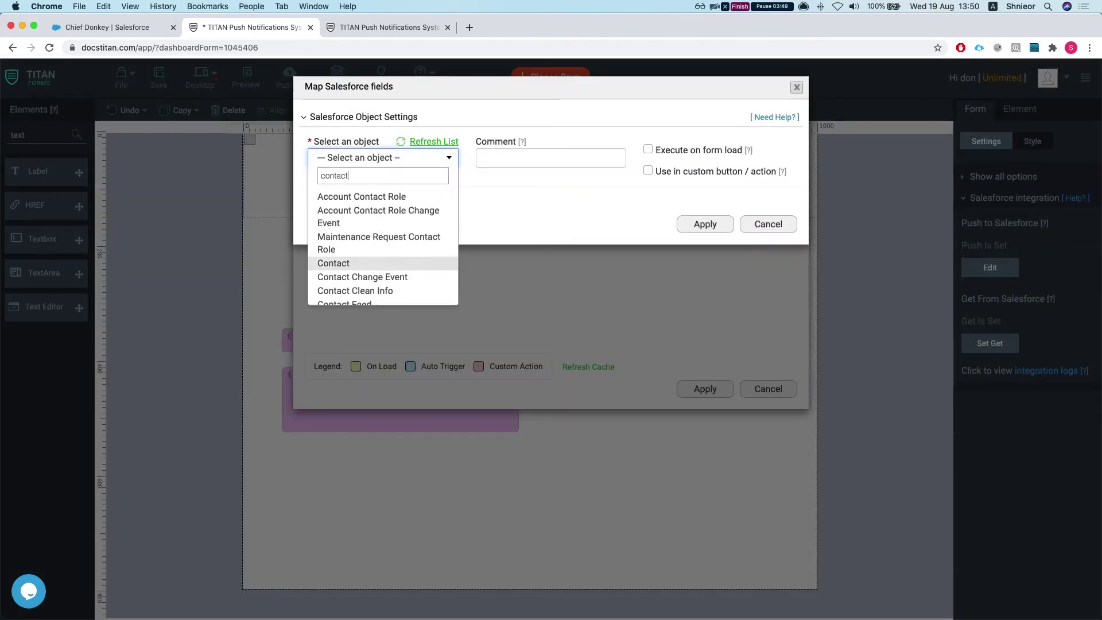
pyautogui.press('Return')
pyautogui.press('Tab')
pyautogui.write('ge')
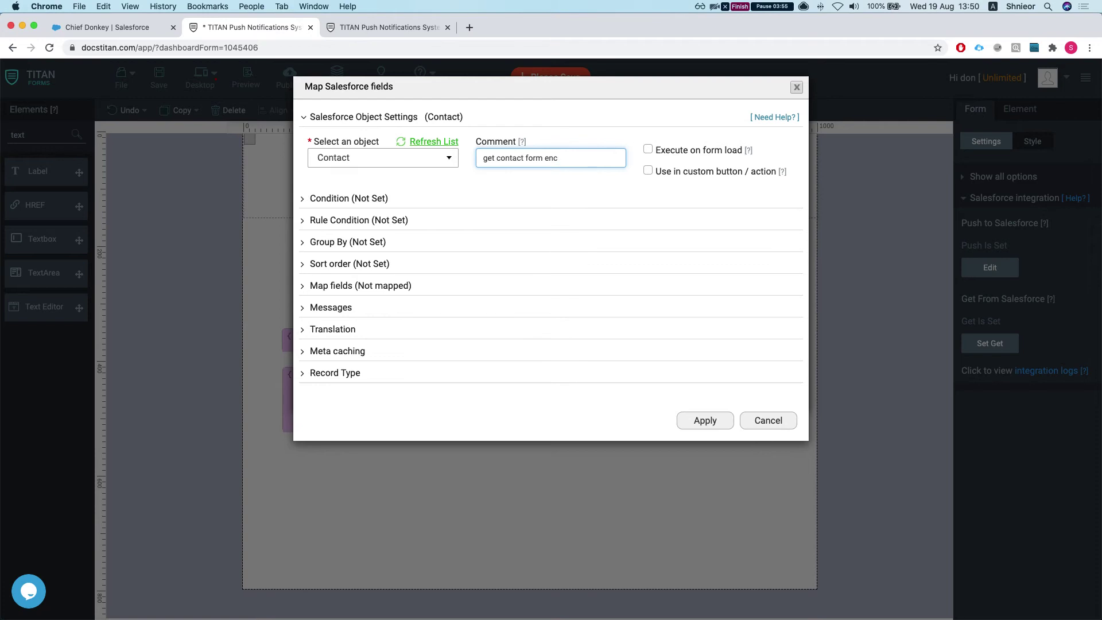
# - Open the condition settings of the Contact mapping
pyautogui.click(338, 198)
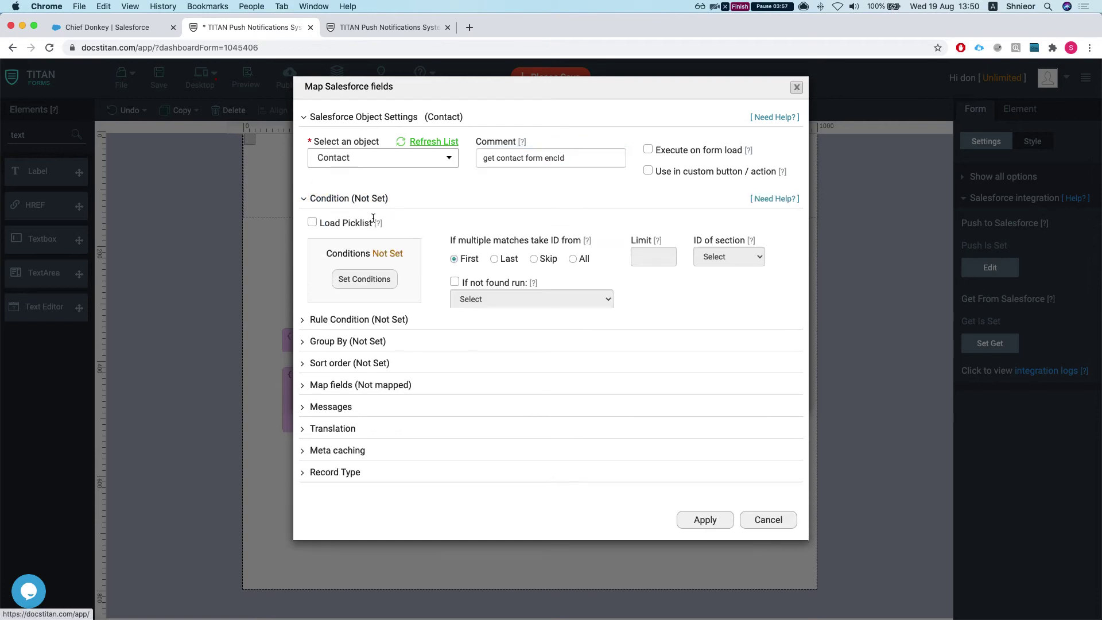
pyautogui.click(350, 280)
# - Search the condition's CRM fields for the contact's encrypted ID field
pyautogui.click(312, 121)
pyautogui.write('ec')
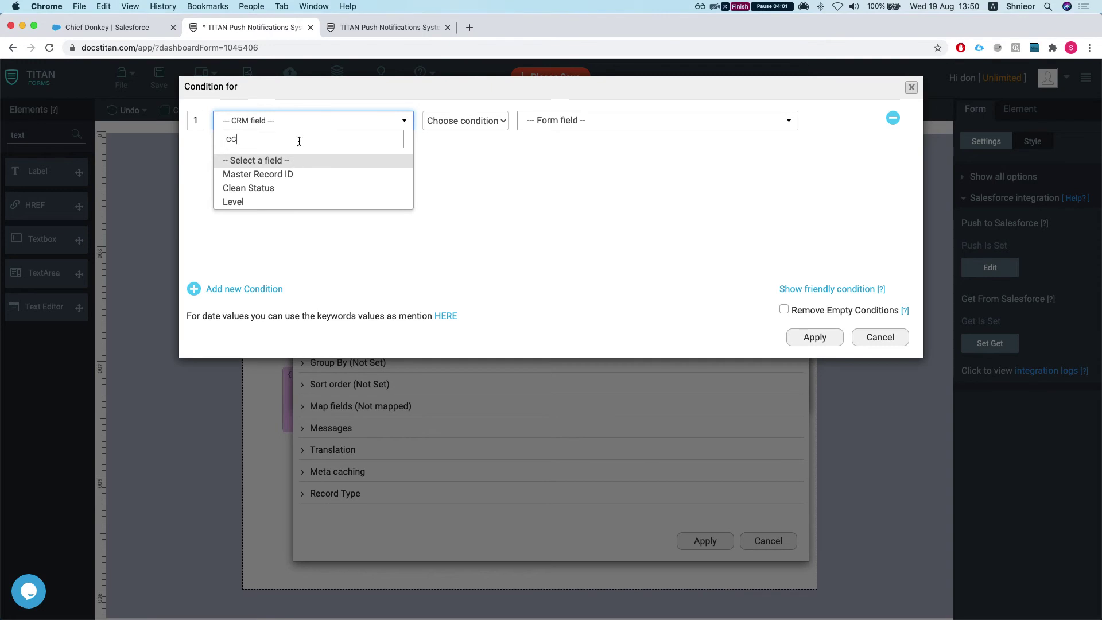
pyautogui.press('BackSpace')
pyautogui.press('BackSpace')
pyautogui.write('f')
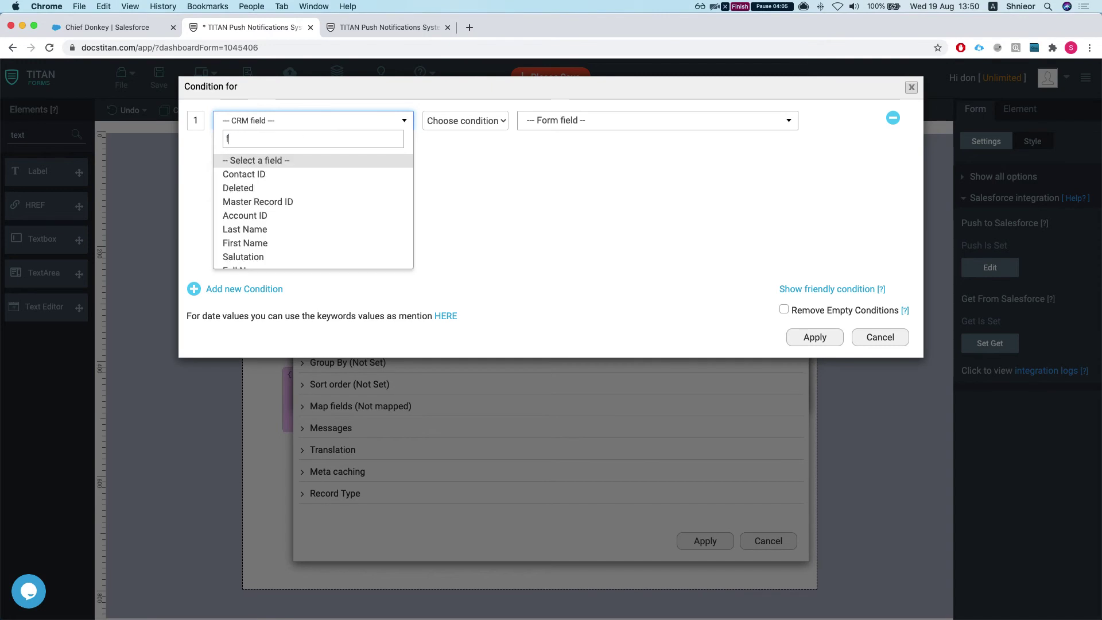
pyautogui.scroll(-10, 283, 240)
pyautogui.scroll(12, 283, 239)
pyautogui.click(596, 203)
pyautogui.click(401, 121)
pyautogui.write('co')
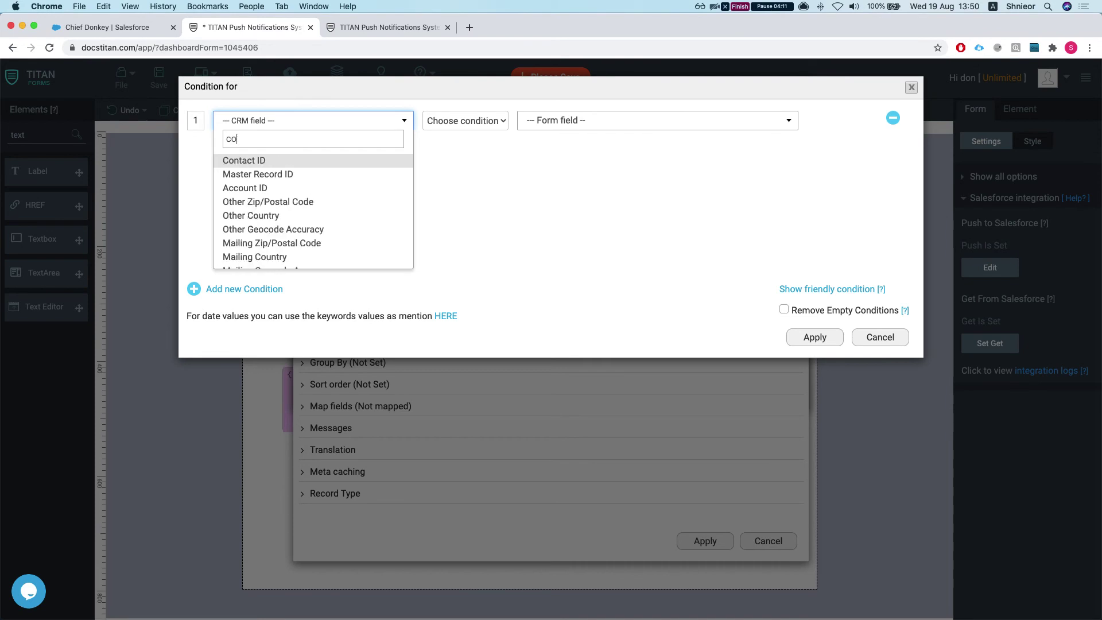
pyautogui.write('ntac')
pyautogui.press('BackSpace')
pyautogui.press('BackSpace')
pyautogui.press('BackSpace')
pyautogui.press('BackSpace')
pyautogui.write('enc')
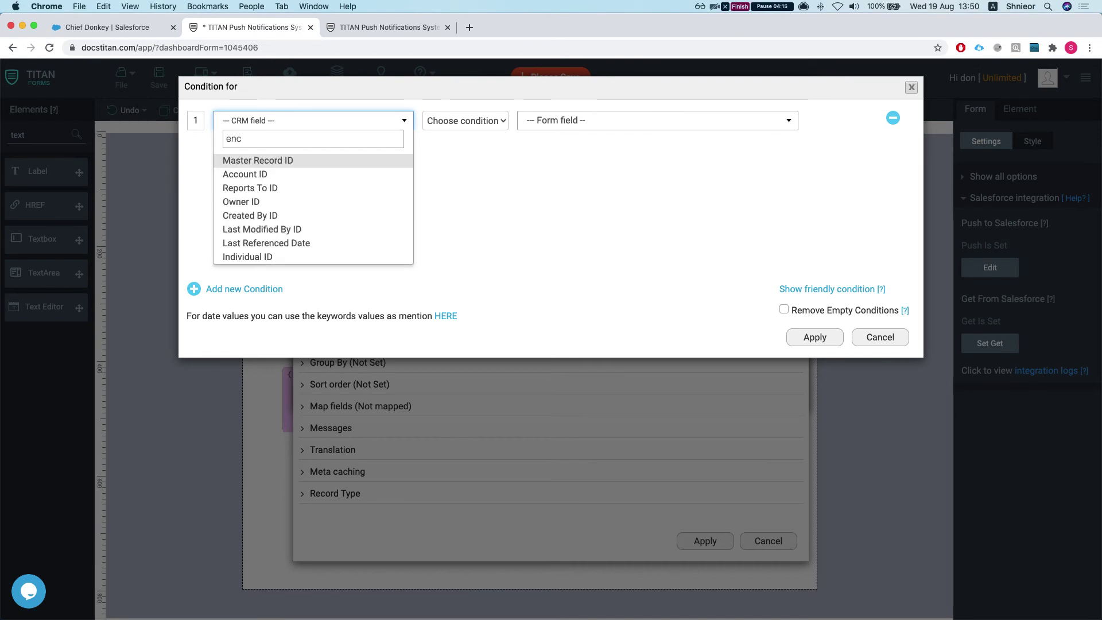
pyautogui.click(552, 164)
# - Check the encrypted ID field's name on the Salesforce contact record and return to the Titan form editor
pyautogui.hotkey('ctrl', 'shift', 'Tab')
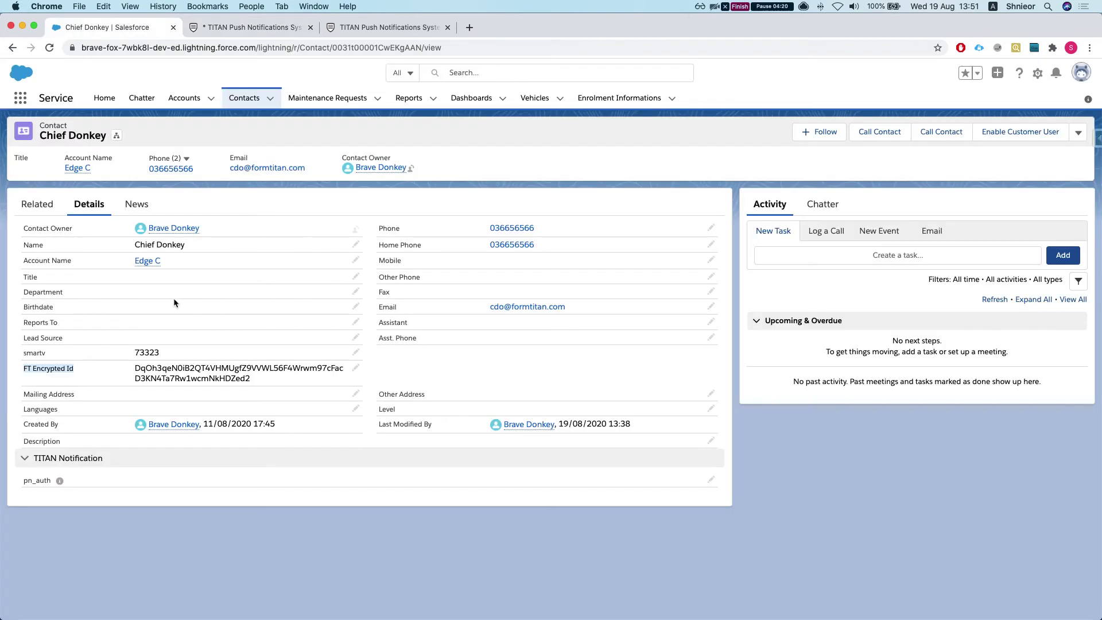
pyautogui.click(227, 27)
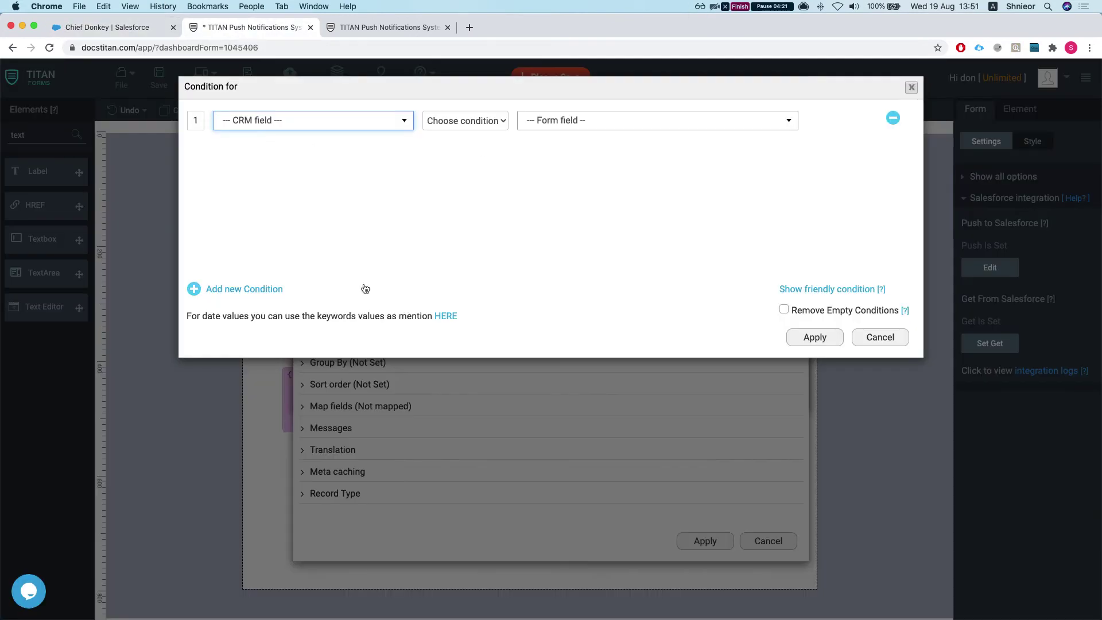
# - Set the condition to FT Encrypted Id Equals Contact_encId and apply it
pyautogui.click(306, 129)
pyautogui.write('ft')
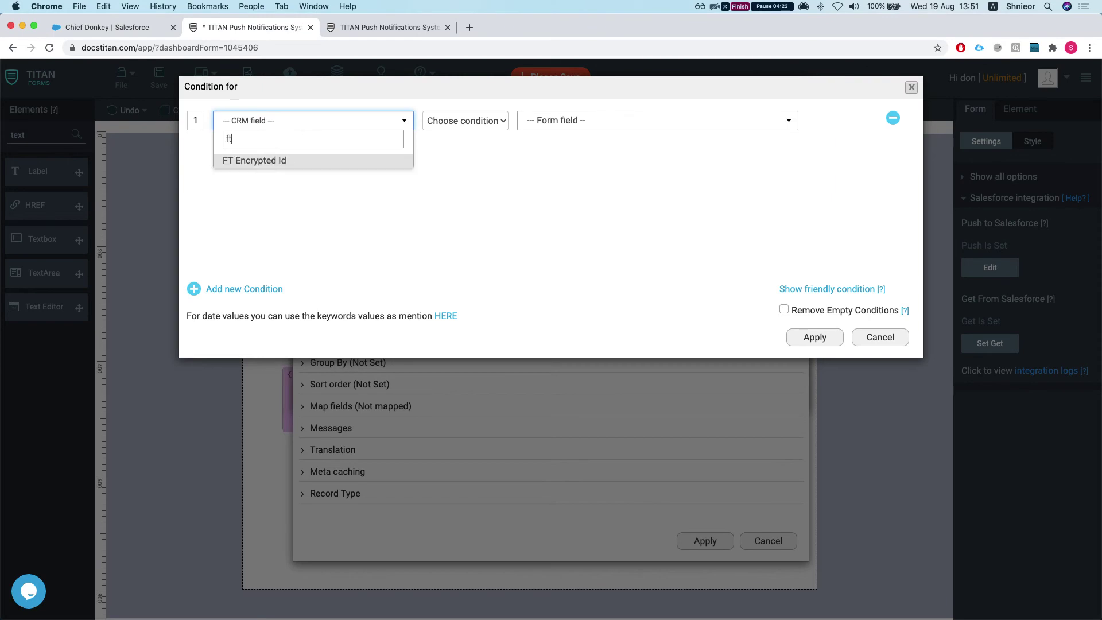
pyautogui.click(302, 161)
pyautogui.click(450, 123)
pyautogui.click(572, 134)
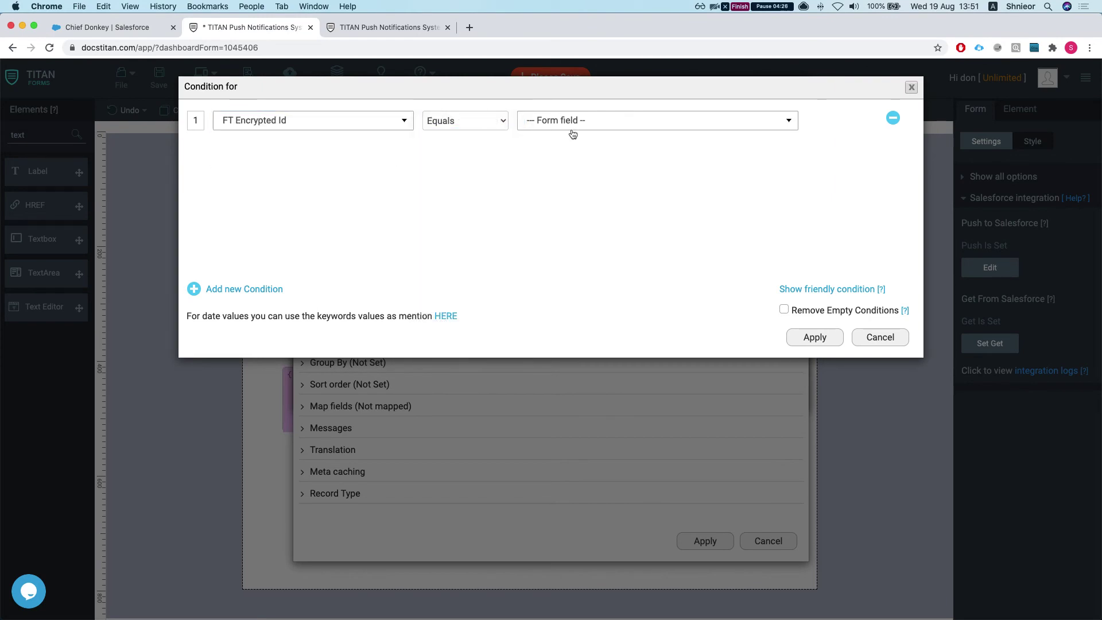
pyautogui.click(572, 132)
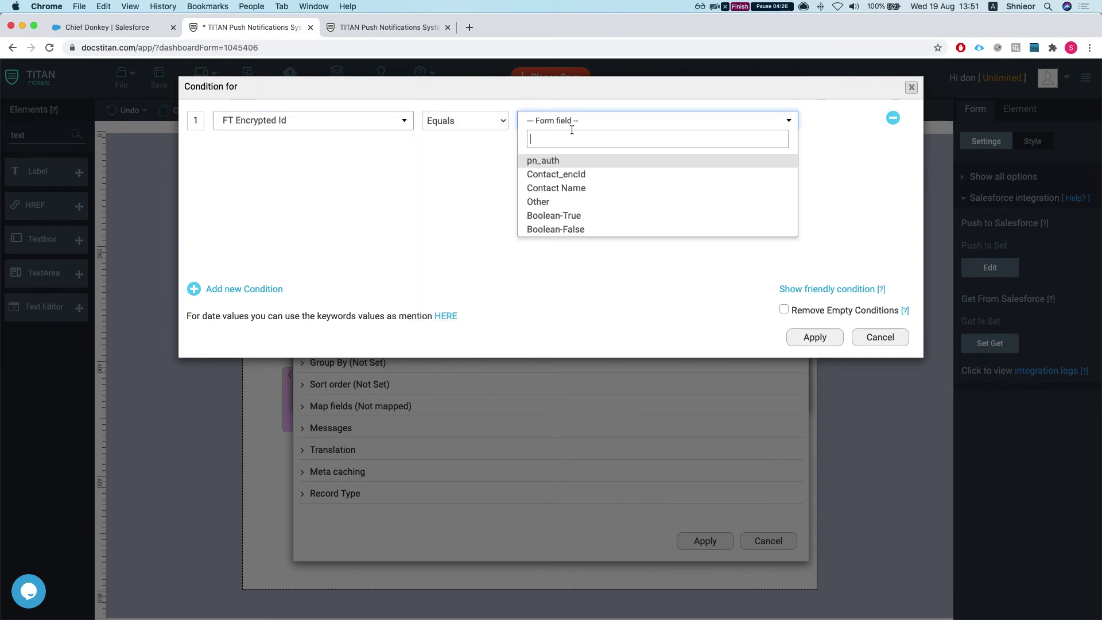
pyautogui.click(571, 174)
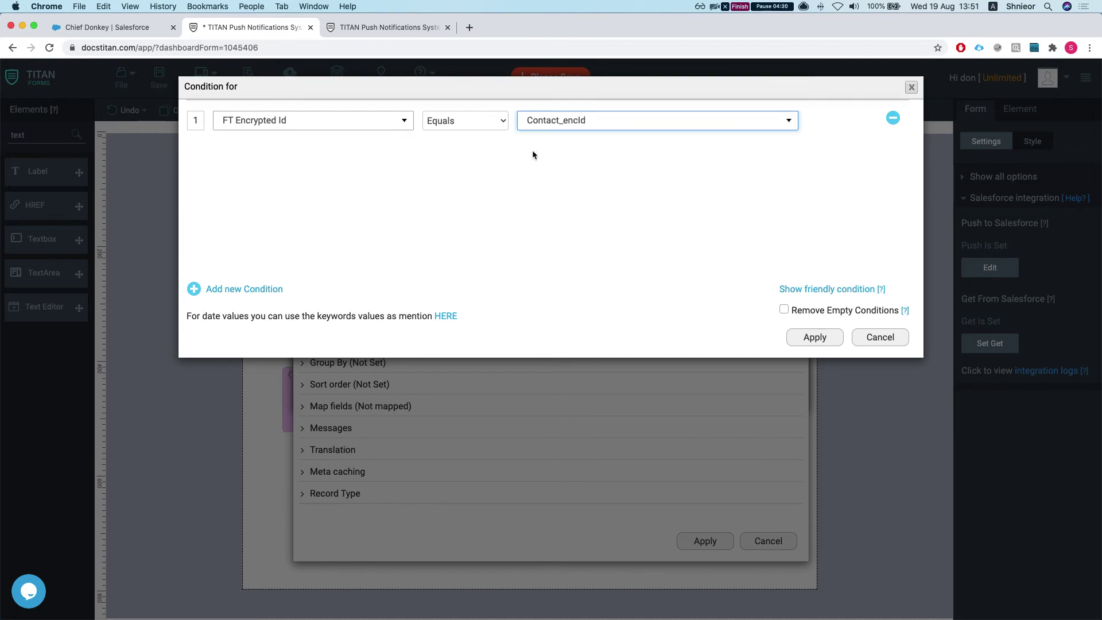
pyautogui.click(823, 346)
# - Open the Contact object's field mapping and filter the form fields by "contact"
pyautogui.click(362, 407)
pyautogui.click(360, 461)
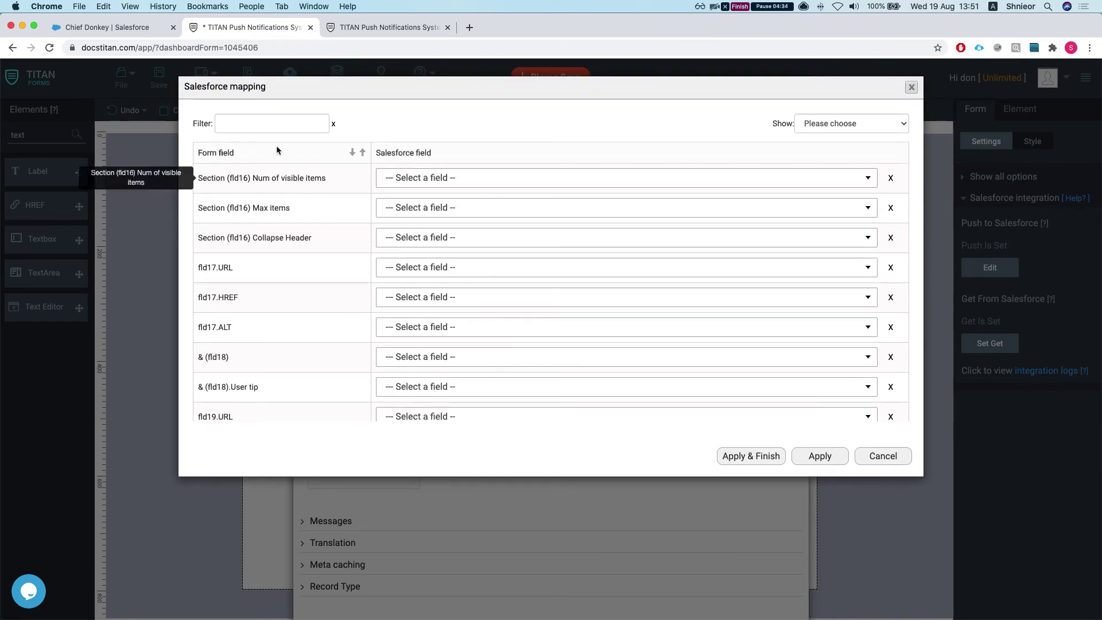
pyautogui.scroll(-6, 251, 315)
pyautogui.click(264, 124)
pyautogui.write('contact')
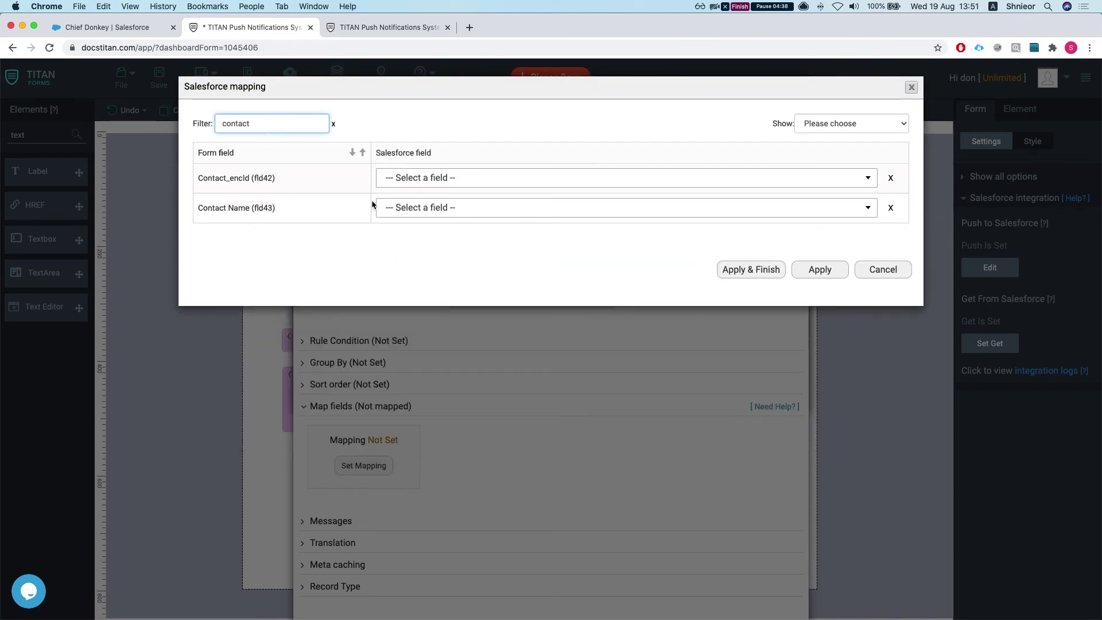
# - Map the Contact Name form field to Salesforce's Full Name field, apply and finish the mapping, and save the form
pyautogui.click(498, 211)
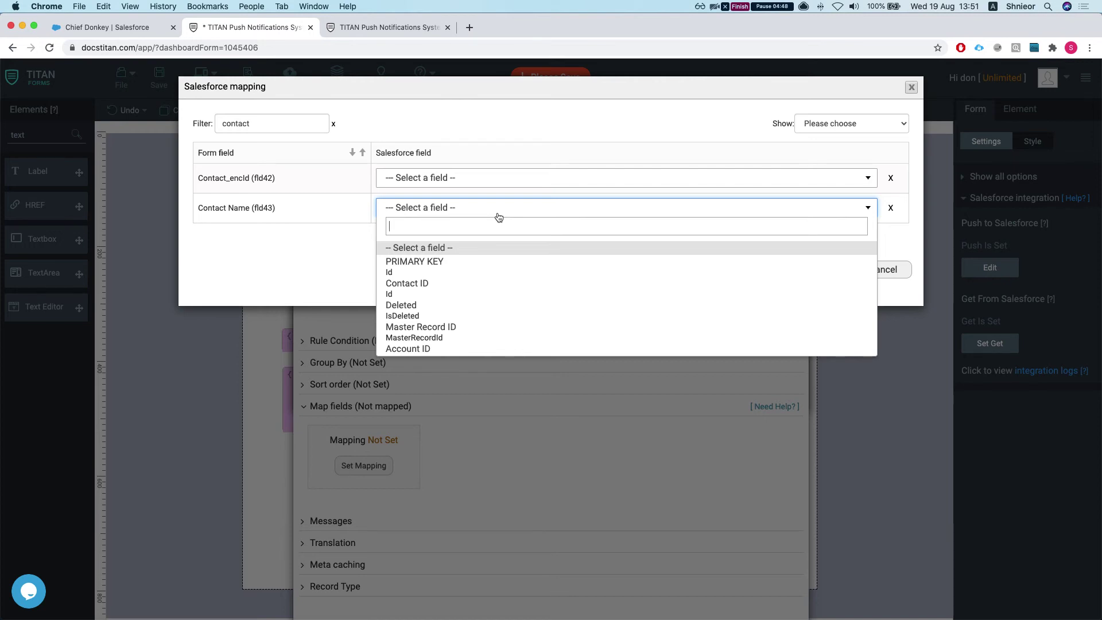
pyautogui.write('name')
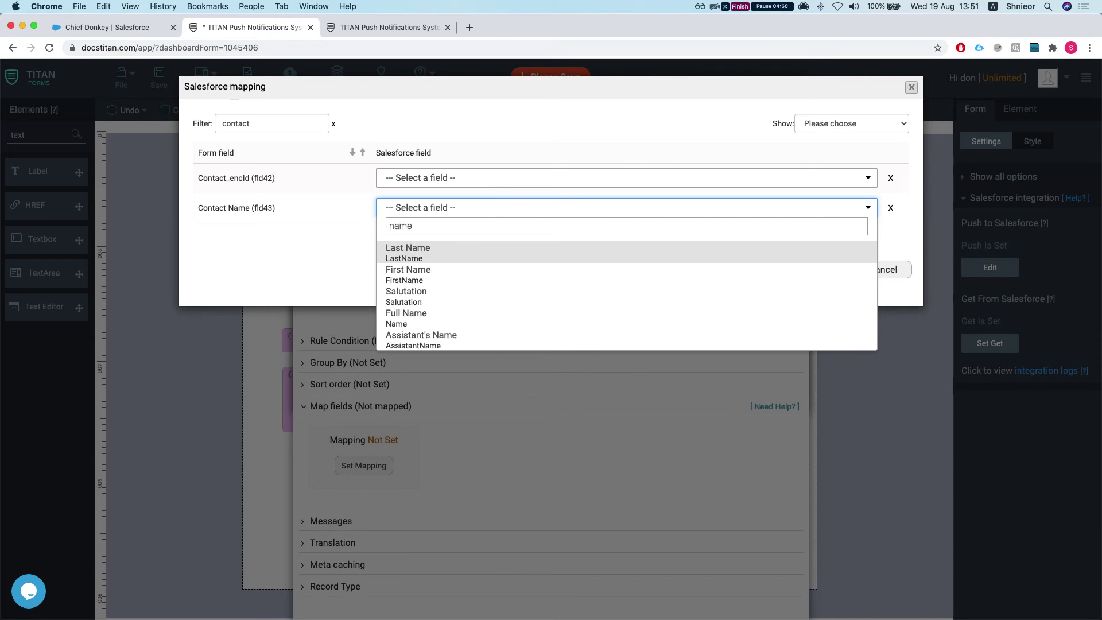
pyautogui.press('Down')
pyautogui.press('Down')
pyautogui.press('Down')
pyautogui.press('Return')
pyautogui.click(769, 273)
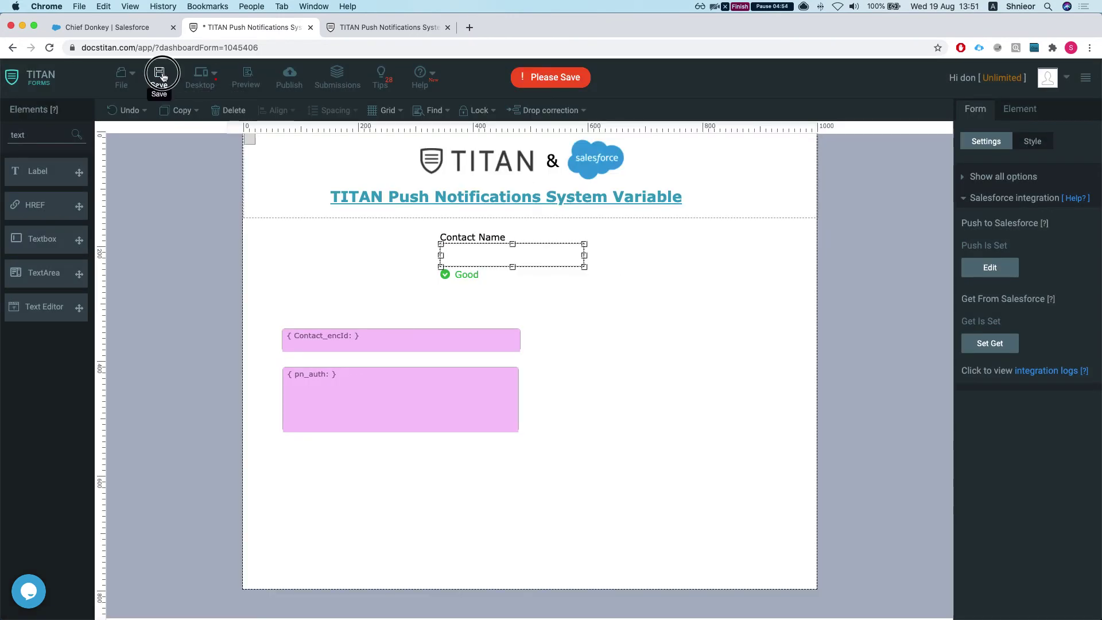
pyautogui.click(162, 76)
pyautogui.click(569, 294)
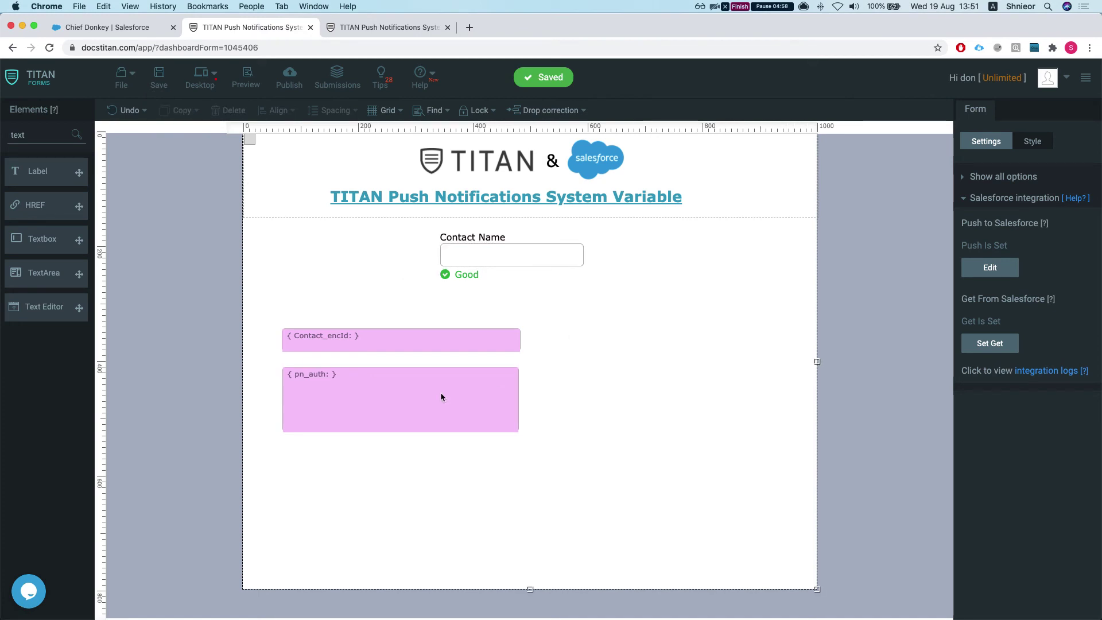
# - Open a condition rule for the pn_auth hidden field and set it to check that the current field Is not empty
pyautogui.click(412, 388)
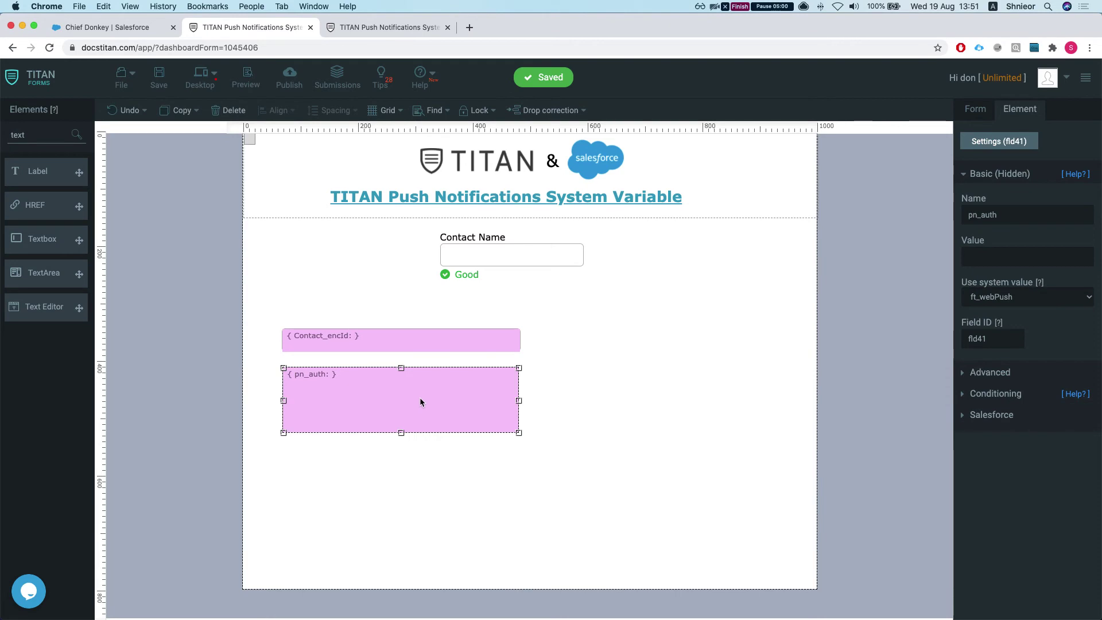
pyautogui.click(997, 396)
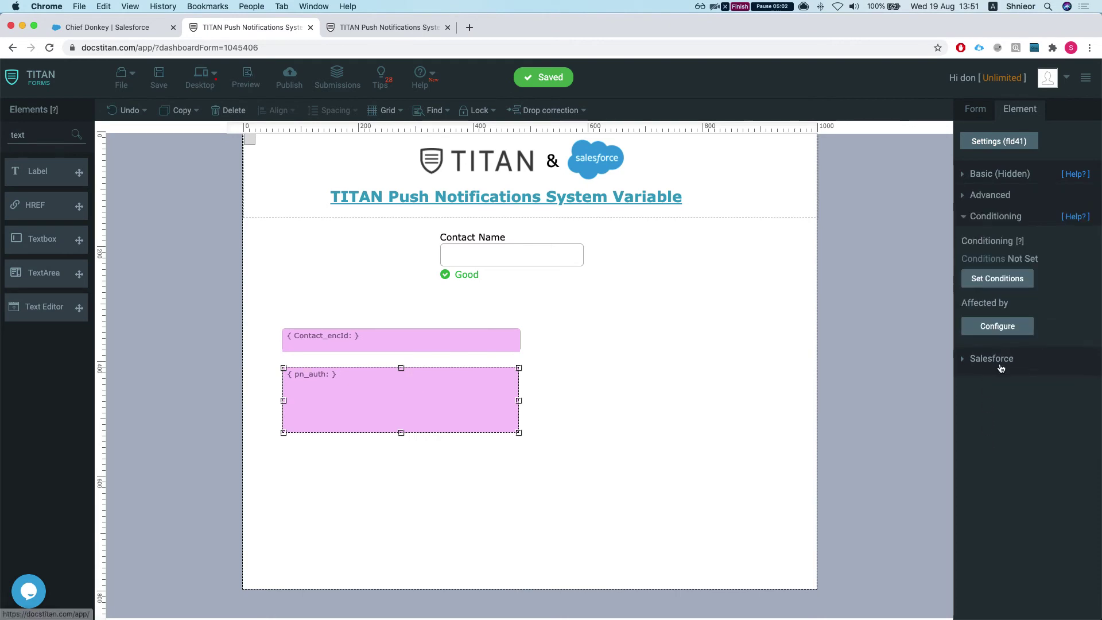
pyautogui.click(997, 278)
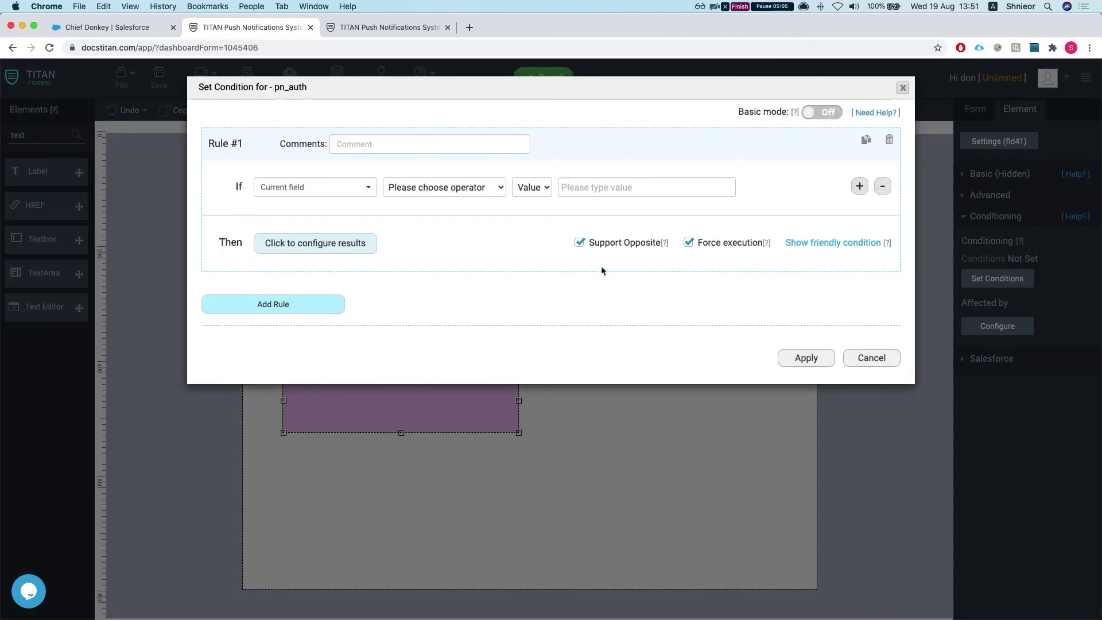
pyautogui.click(441, 189)
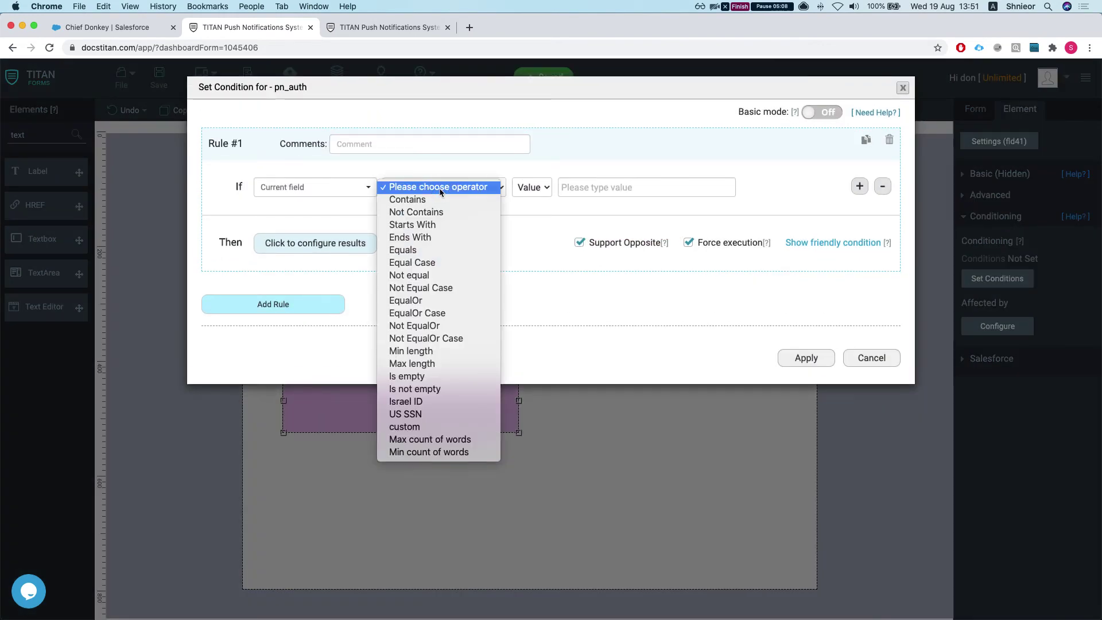
pyautogui.click(421, 390)
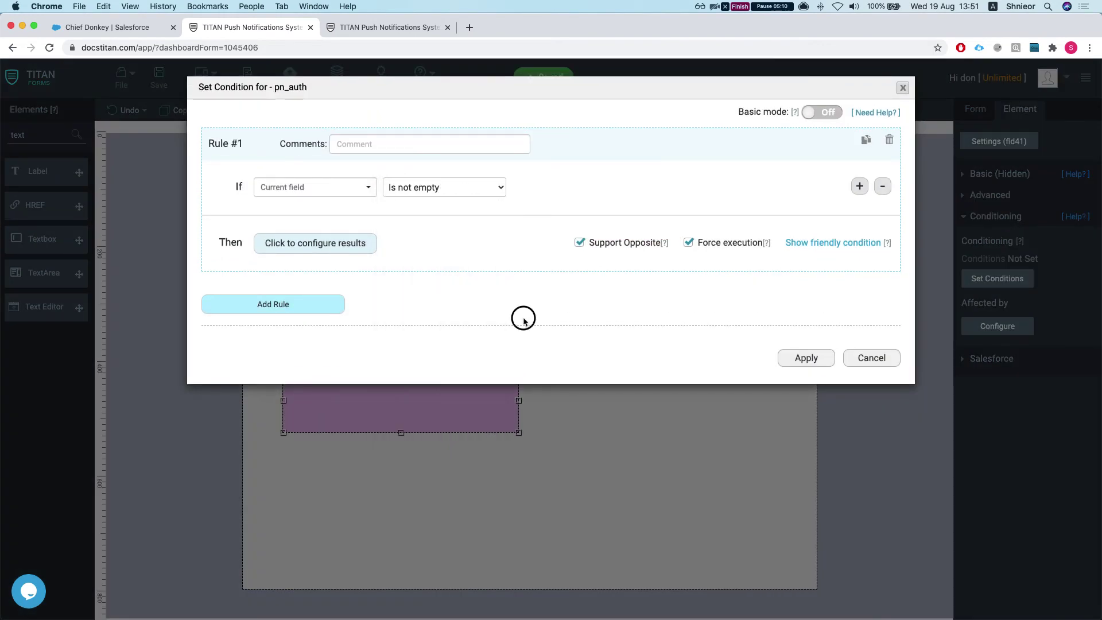
# - Open the push integration from the rule's Salesforce action and add a mapping for the Contact object
pyautogui.click(335, 251)
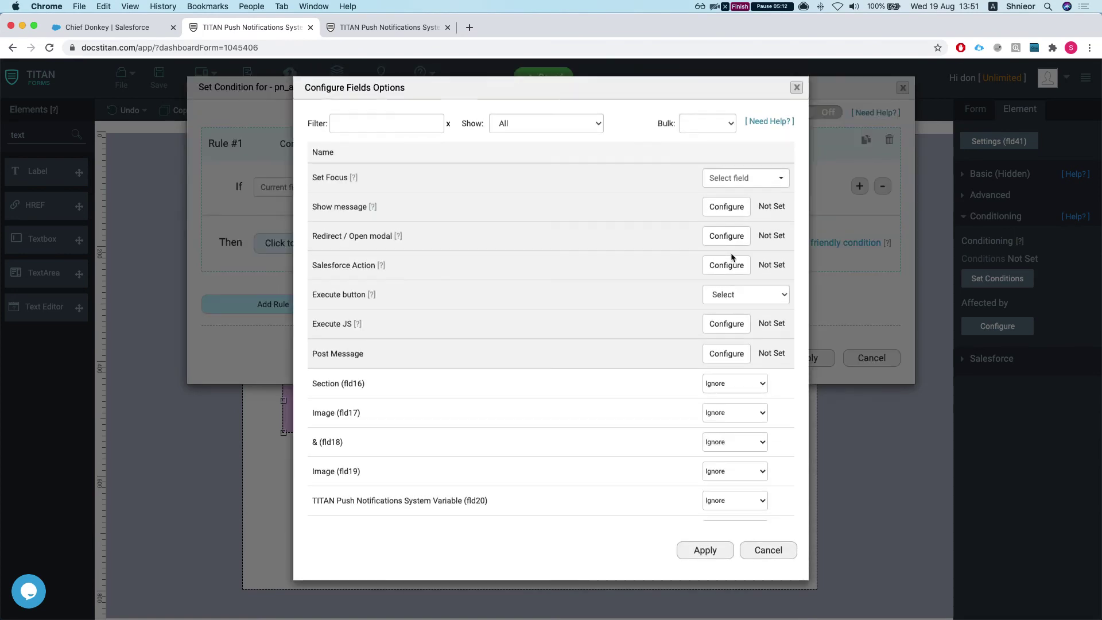
pyautogui.click(725, 265)
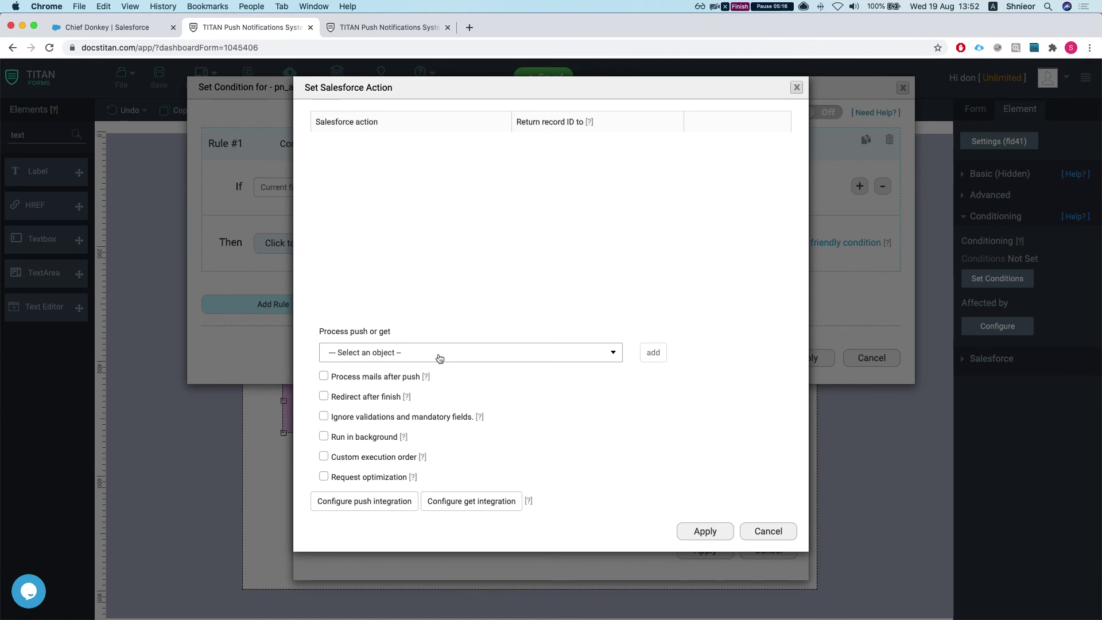
pyautogui.click(367, 501)
pyautogui.click(376, 273)
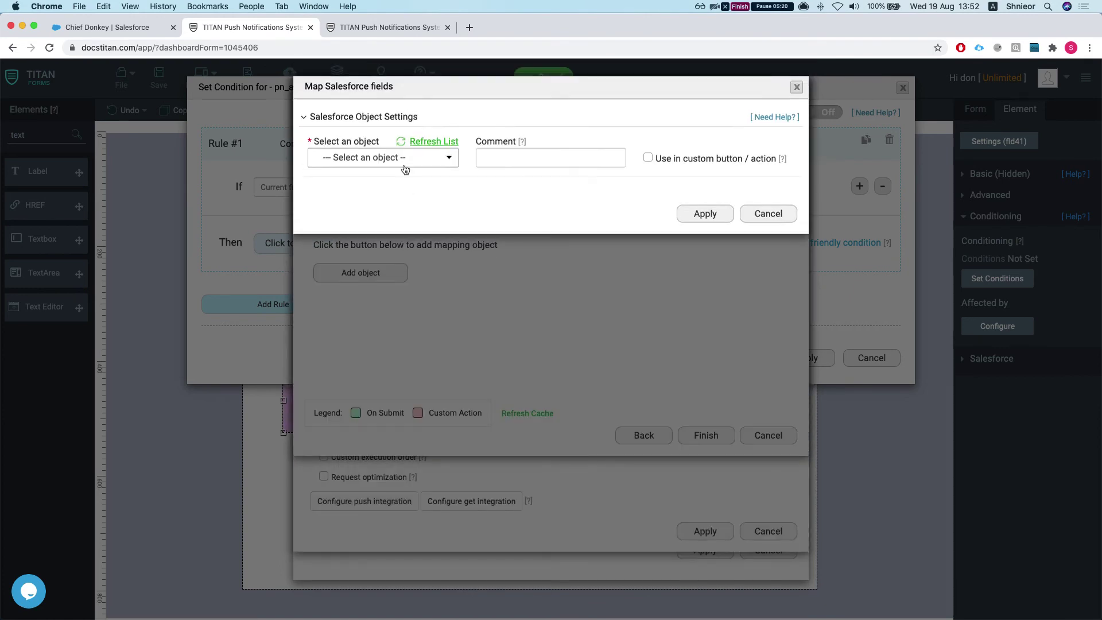
pyautogui.click(403, 158)
pyautogui.write('conta')
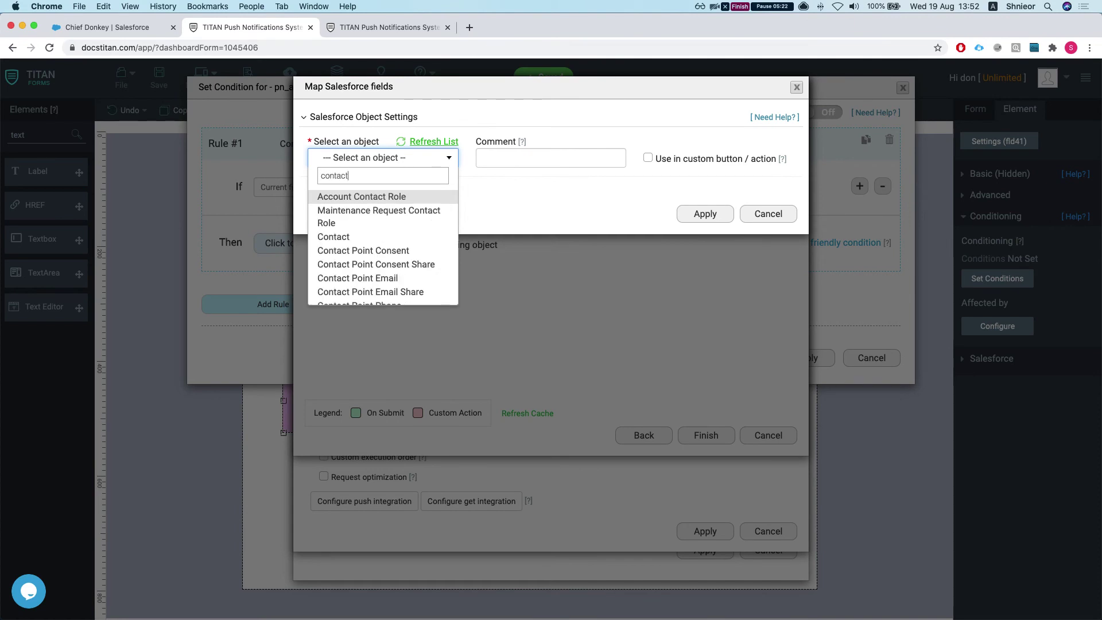
pyautogui.write('ct')
pyautogui.click(333, 236)
# - Comment the Contact mapping as "set pn auth on contact" and enable its use in a custom button / action
pyautogui.click(521, 166)
pyautogui.write('set pn auth on contac')
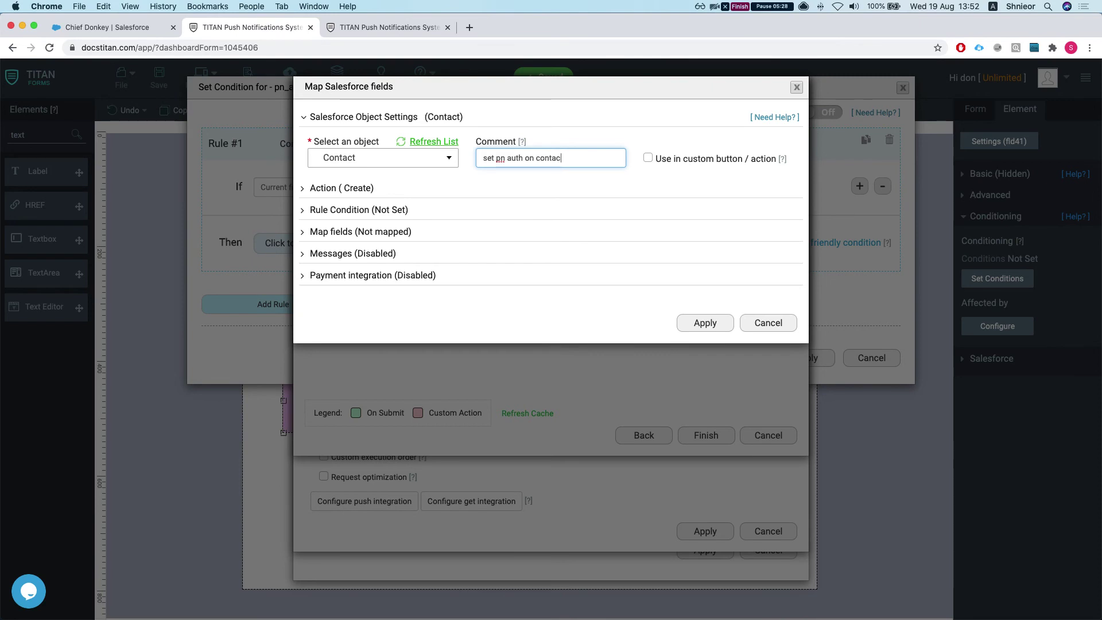
pyautogui.click(649, 159)
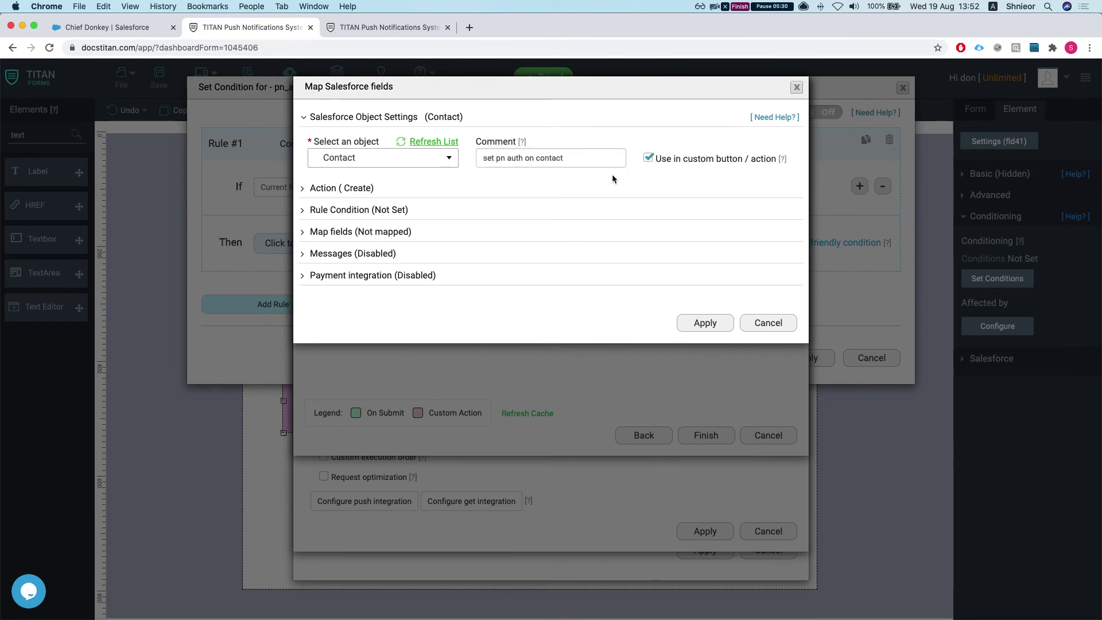
# - Set the Contact mapping's action to Update with the condition FT Encrypted Id Equals Contact_encId
pyautogui.click(376, 195)
pyautogui.click(391, 232)
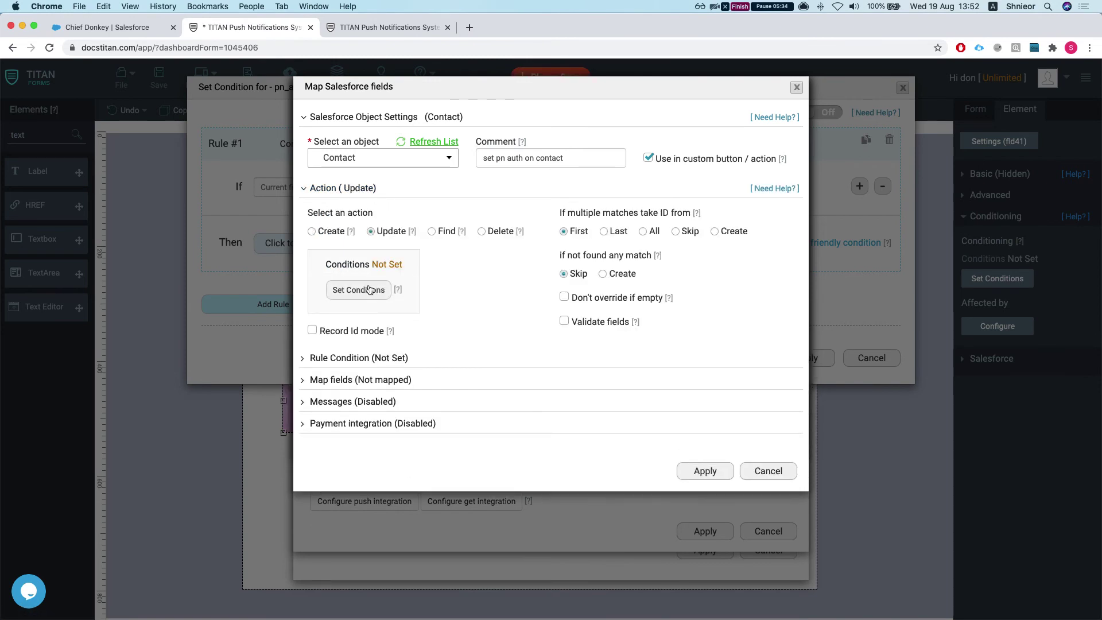
pyautogui.click(370, 289)
pyautogui.click(313, 120)
pyautogui.write('ft')
pyautogui.press('Return')
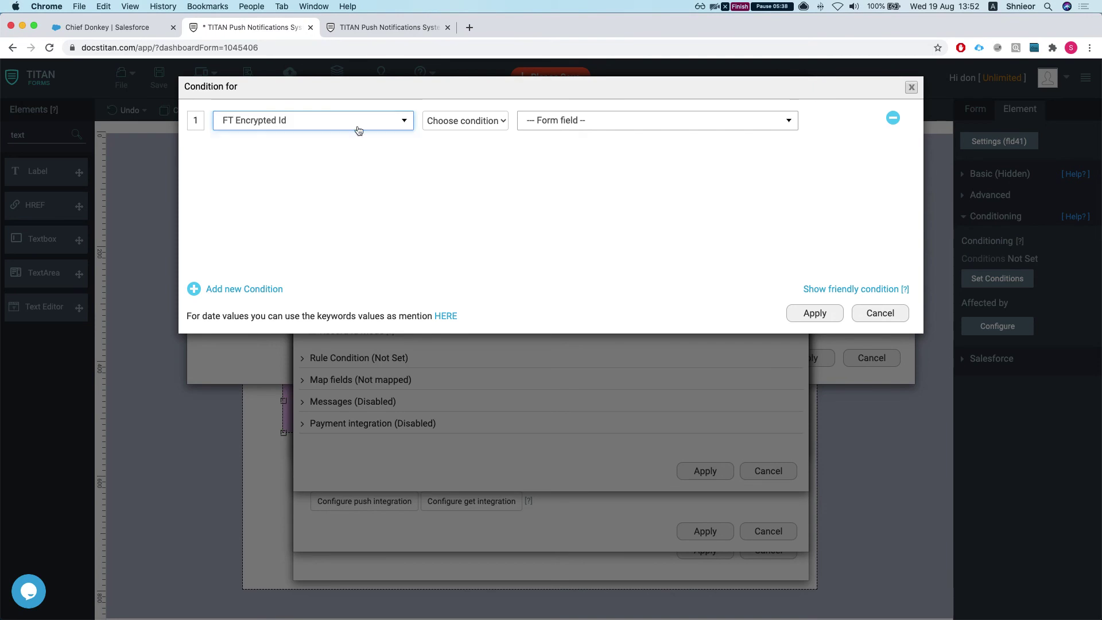
pyautogui.click(467, 119)
pyautogui.click(465, 141)
pyautogui.click(646, 126)
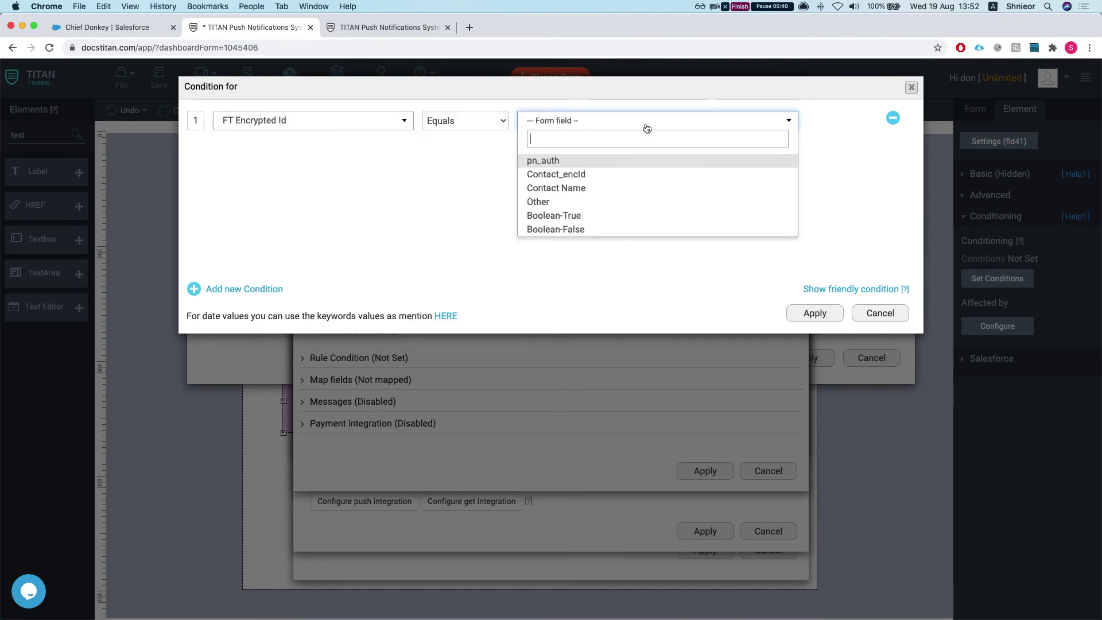
pyautogui.click(580, 174)
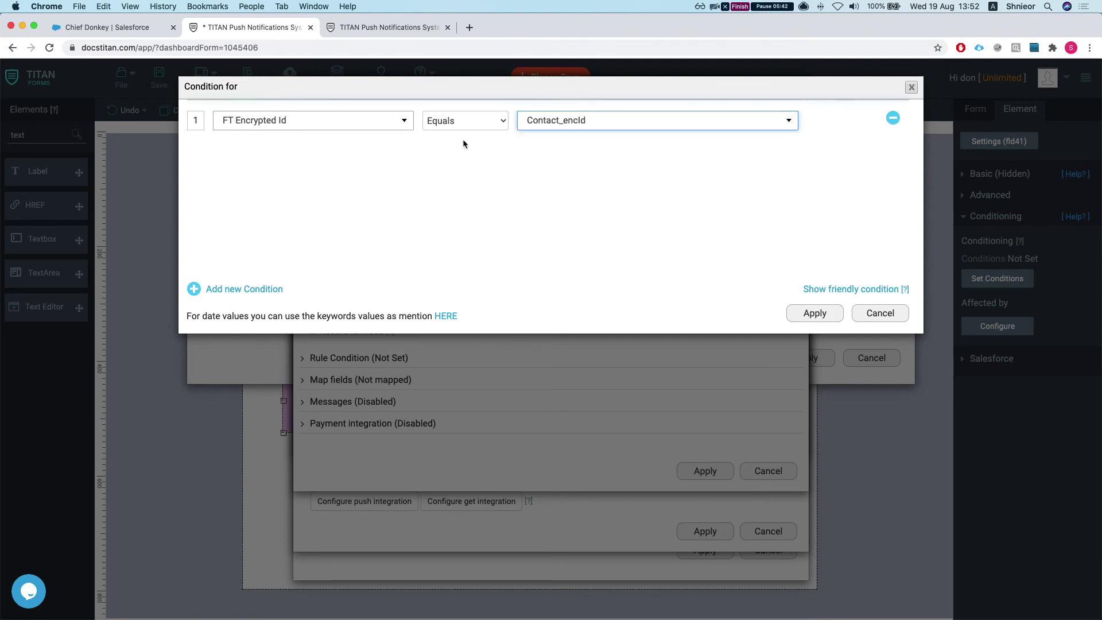
pyautogui.click(812, 314)
# - Map Salesforce's pn_auth field to the pn_auth form field and apply the Contact object mapping
pyautogui.click(348, 380)
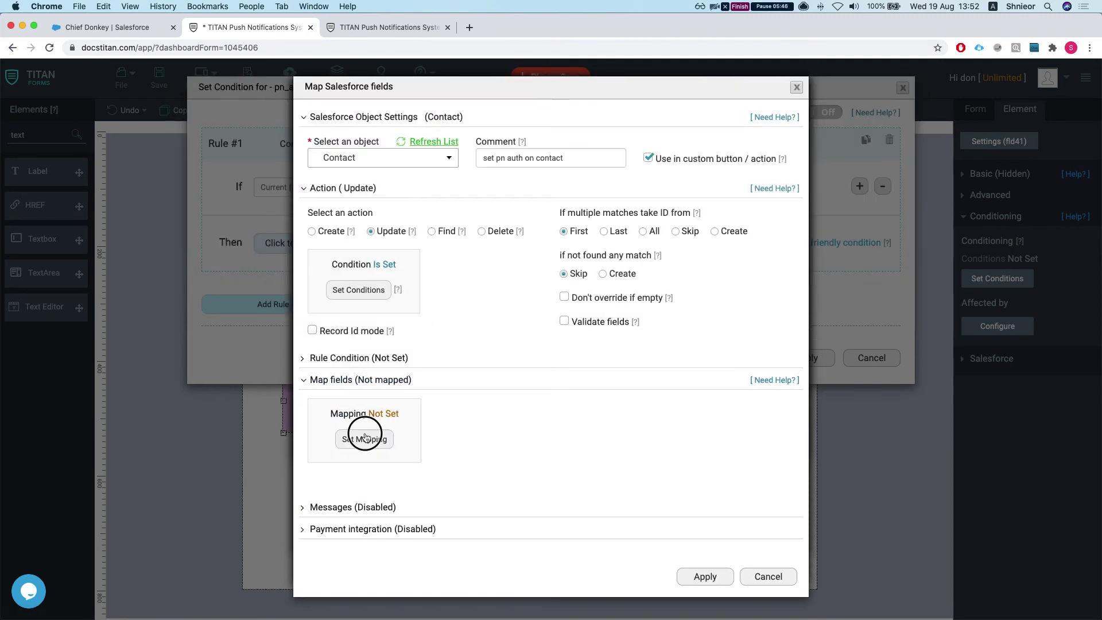
pyautogui.click(356, 435)
pyautogui.click(305, 156)
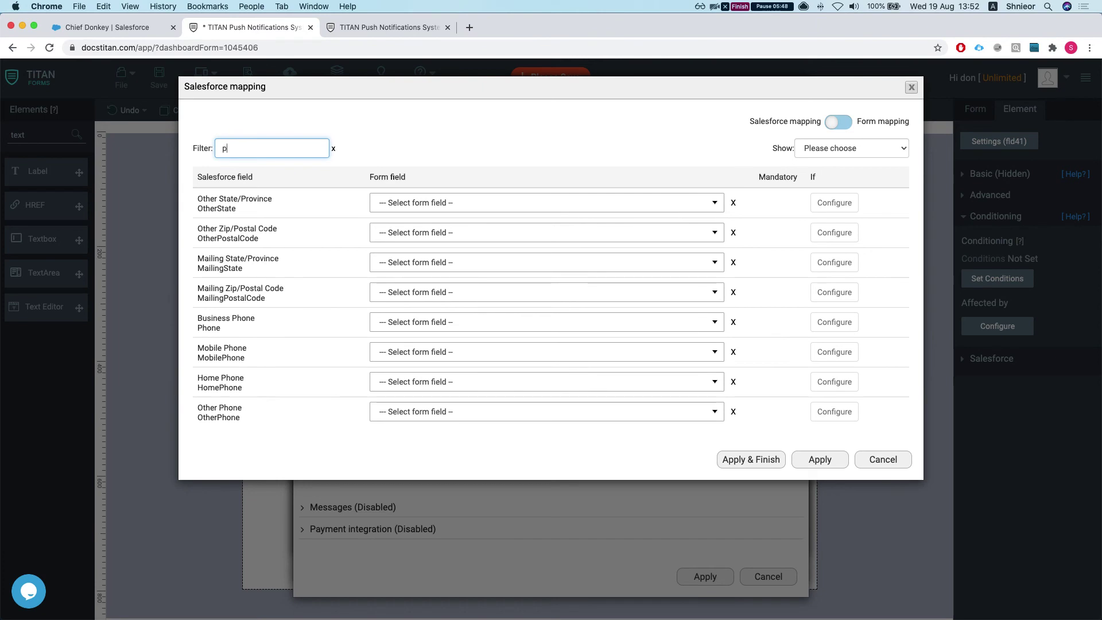
pyautogui.write('pn')
pyautogui.click(459, 204)
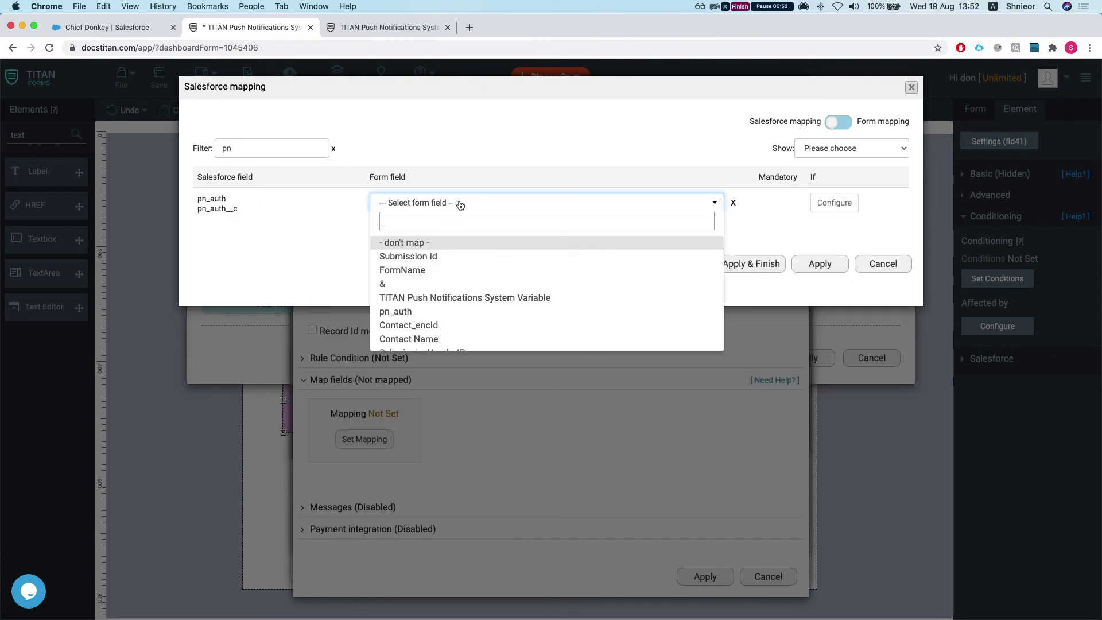
pyautogui.write('pn_')
pyautogui.press('Return')
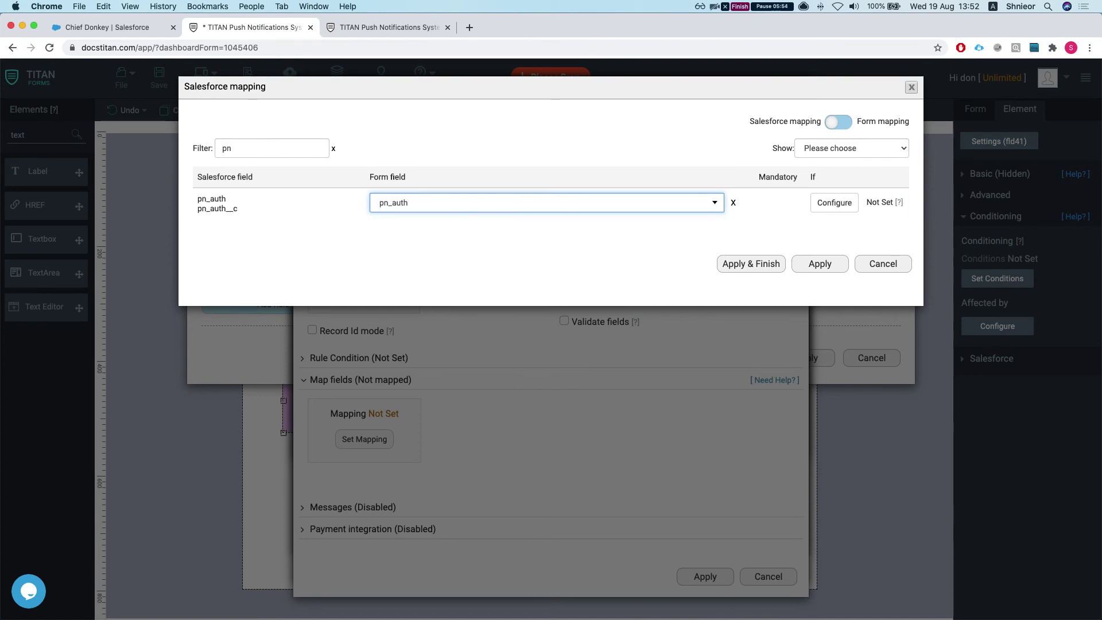
pyautogui.click(813, 265)
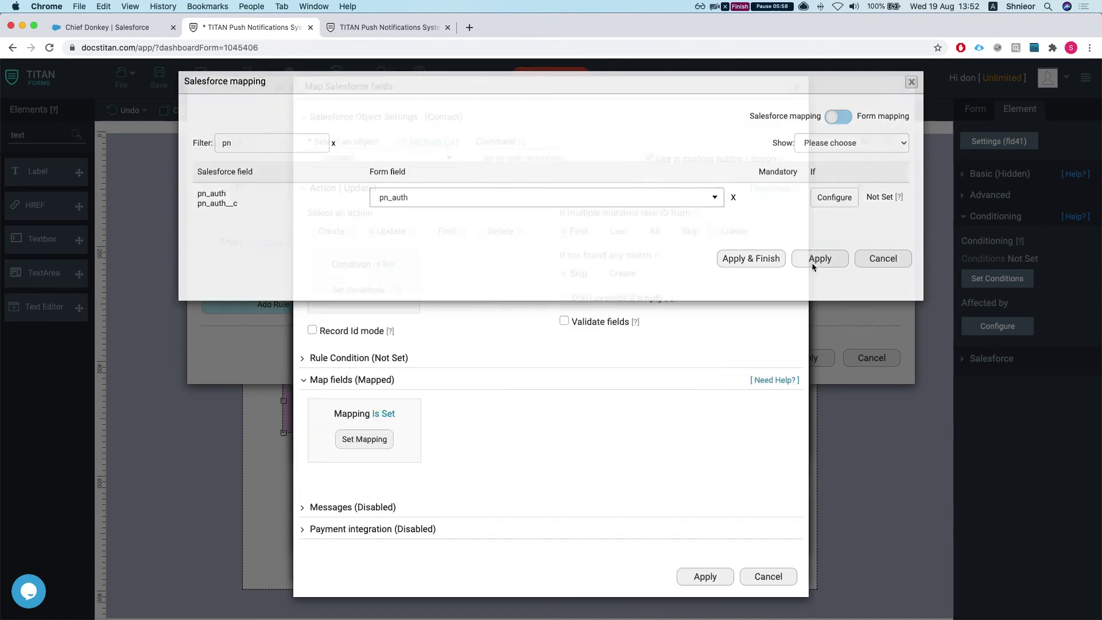
pyautogui.click(697, 577)
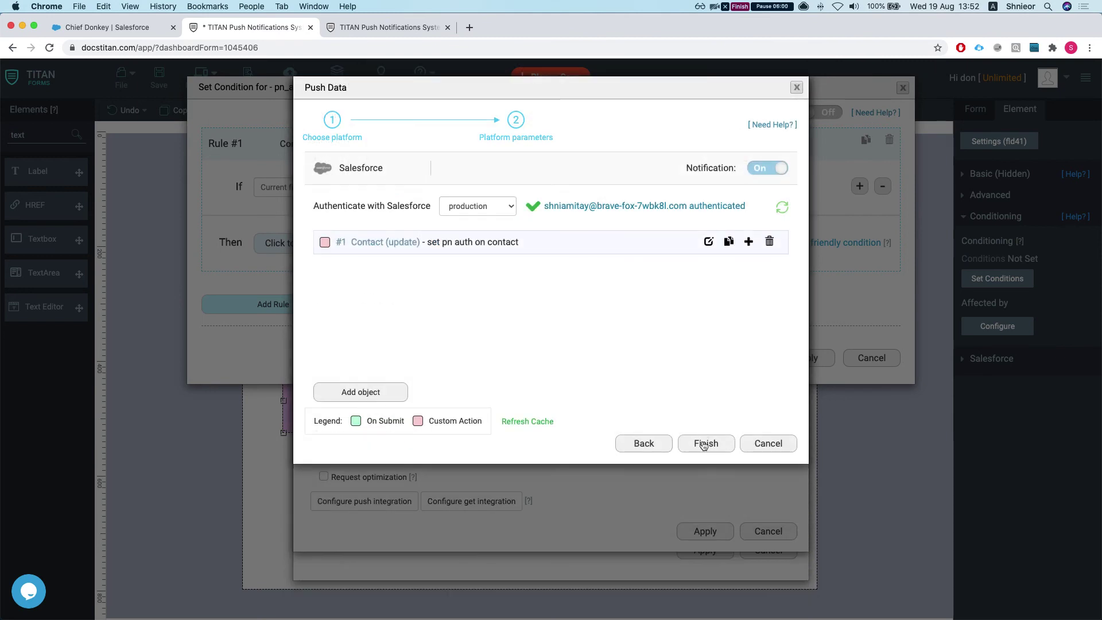
# - Finish the push integration, add "Contact (update) - set pn auth on contact" as the rule's Salesforce action, and apply and save everything
pyautogui.click(704, 444)
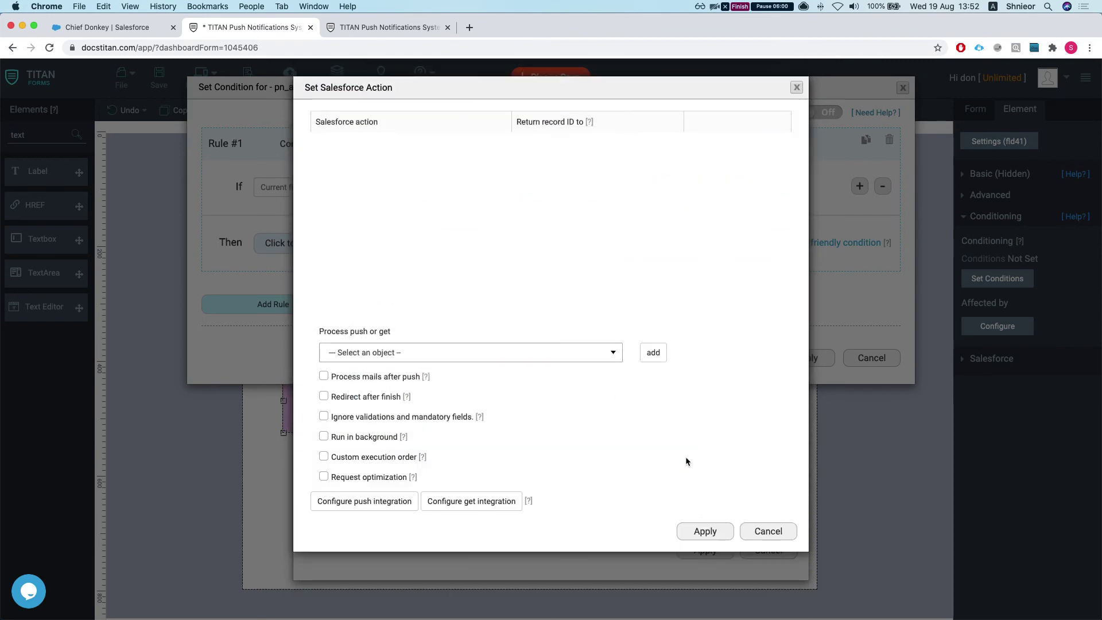
pyautogui.click(474, 356)
pyautogui.click(413, 386)
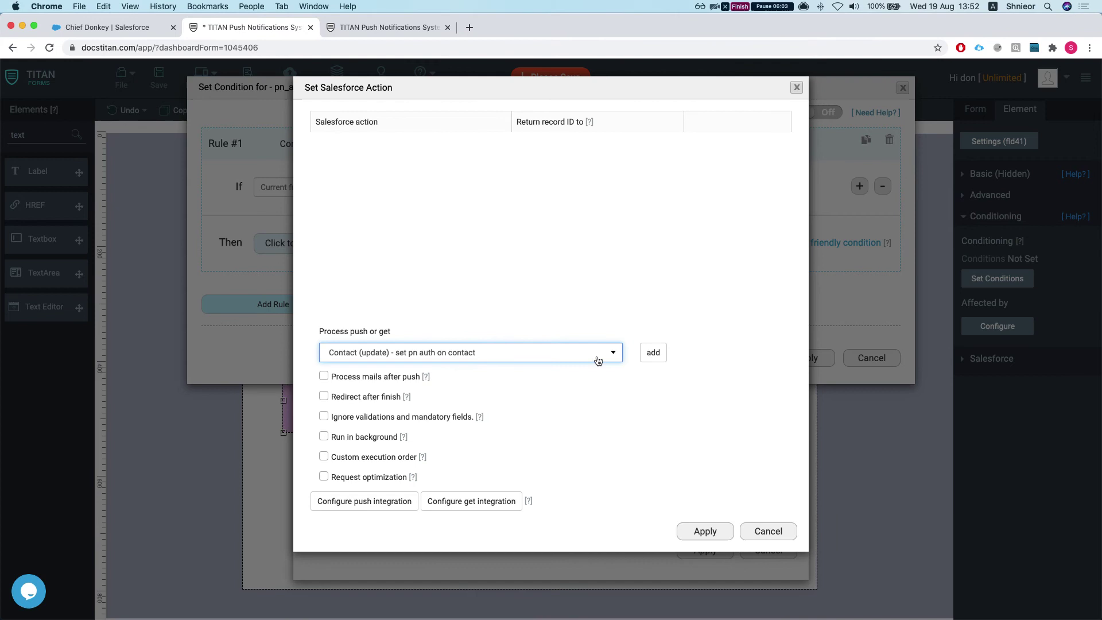
pyautogui.click(641, 356)
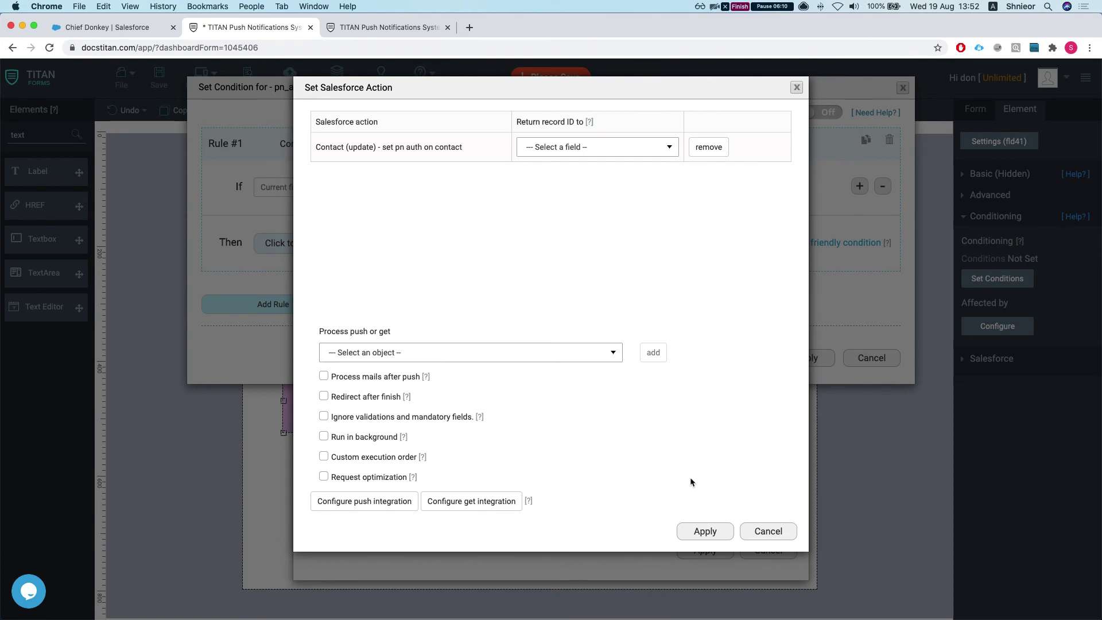
pyautogui.click(705, 531)
pyautogui.click(706, 549)
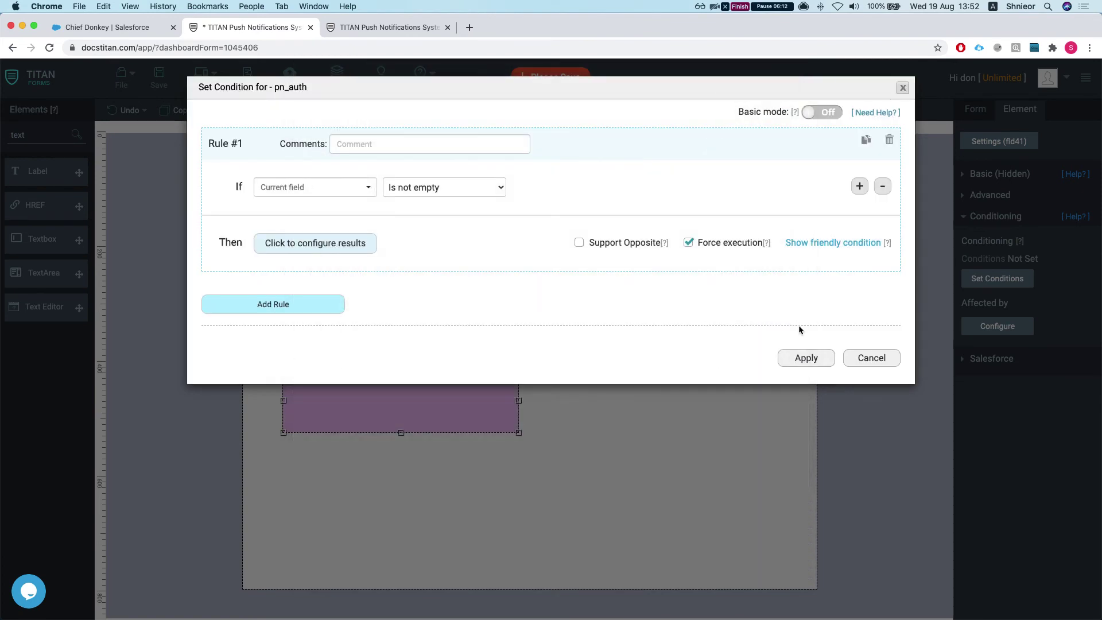
pyautogui.click(804, 358)
pyautogui.press('super+s')
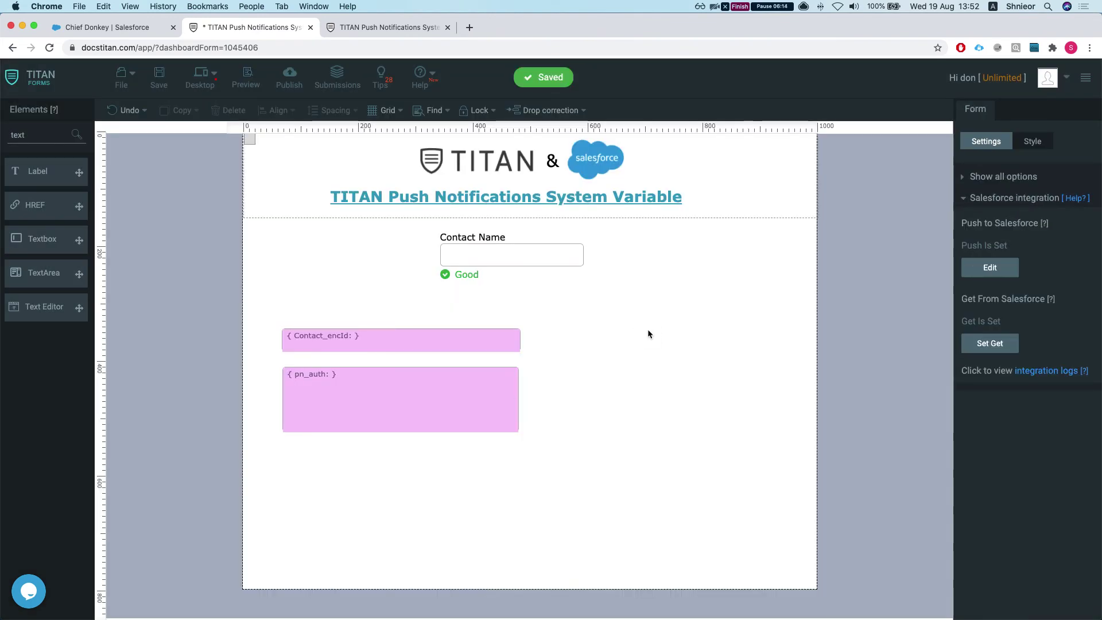
# - Reopen the Contact update in the push settings, add "PN AUTH" to its "Saving" message, and apply the change
pyautogui.click(377, 30)
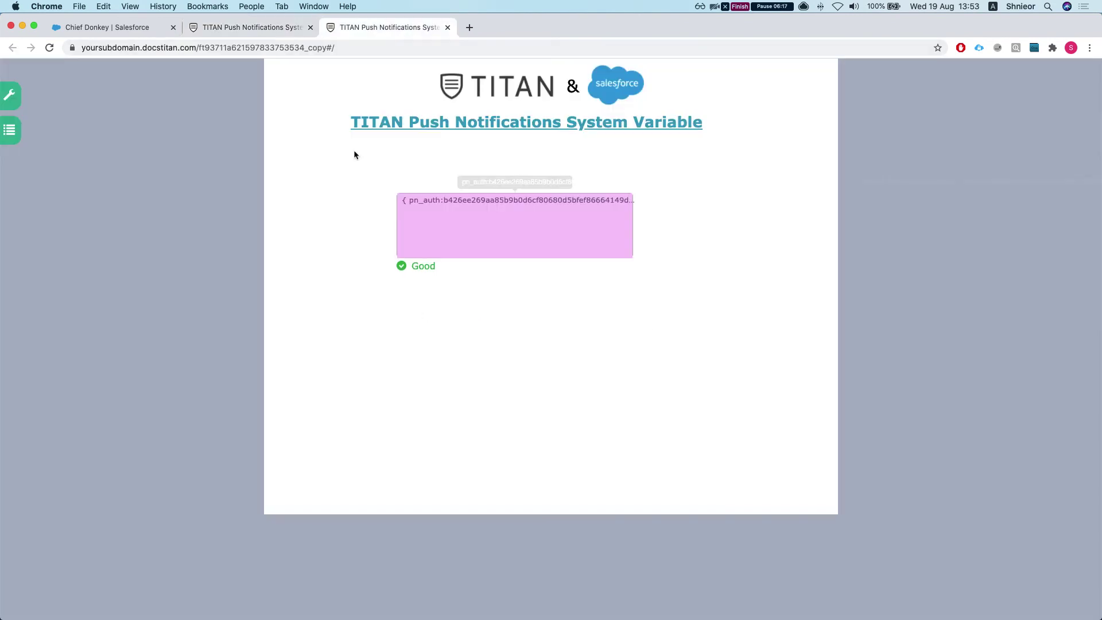
pyautogui.click(240, 29)
pyautogui.click(988, 268)
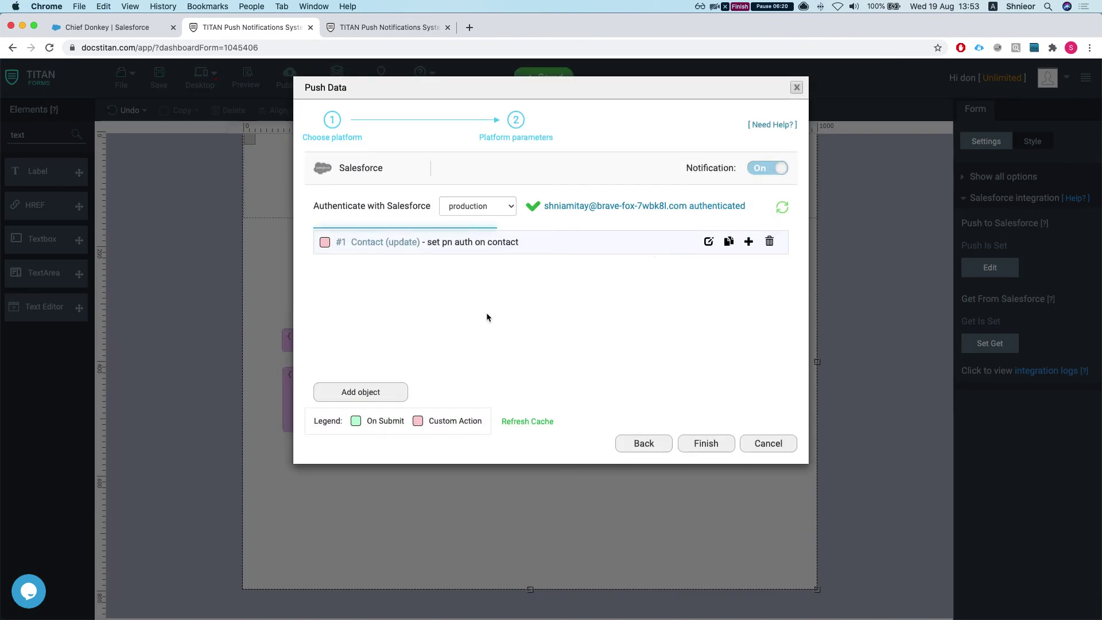
pyautogui.click(708, 241)
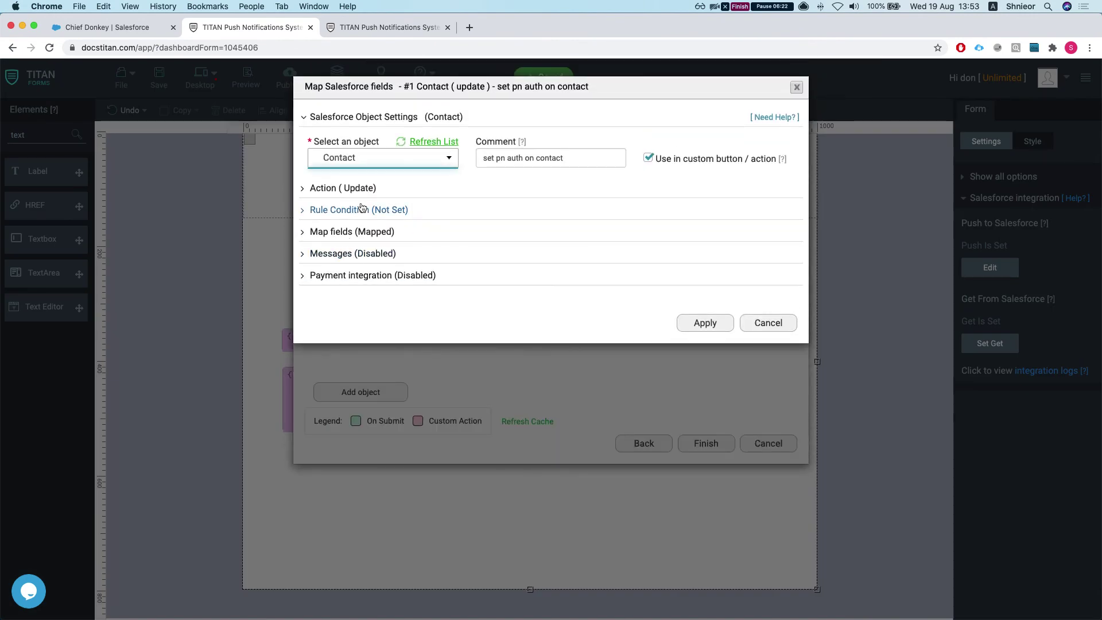
pyautogui.click(351, 253)
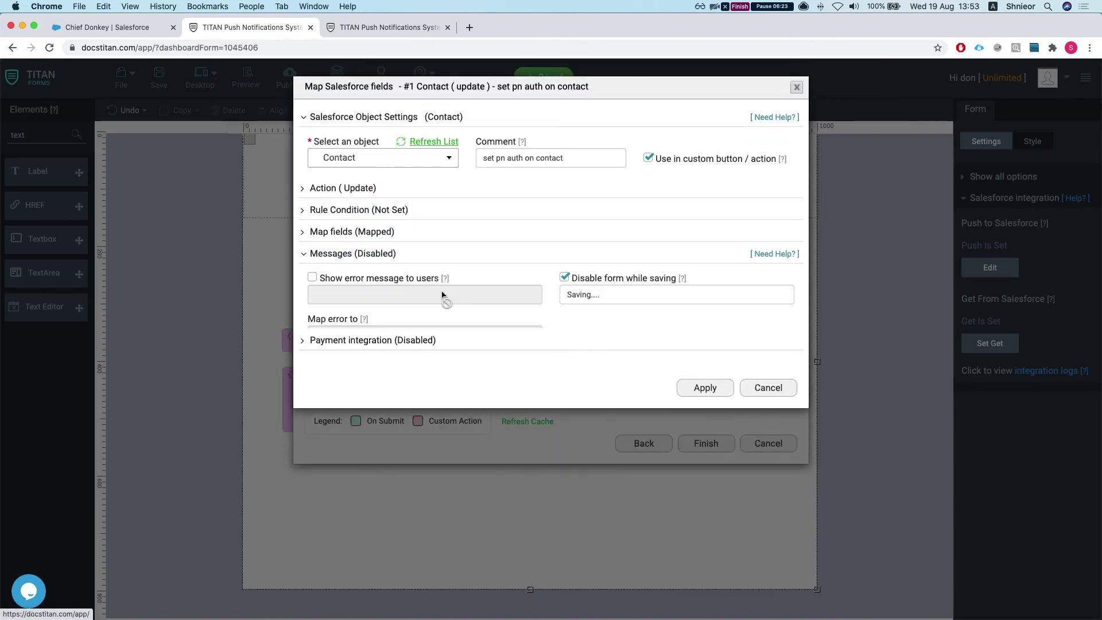
pyautogui.click(591, 296)
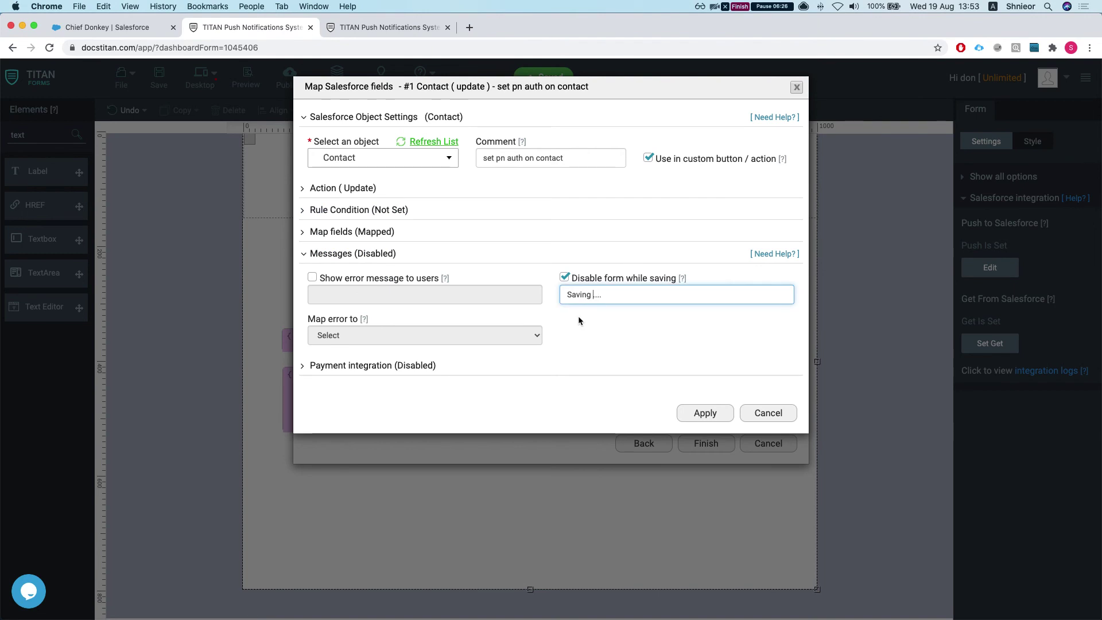
pyautogui.write('PN AUTH')
pyautogui.click(704, 413)
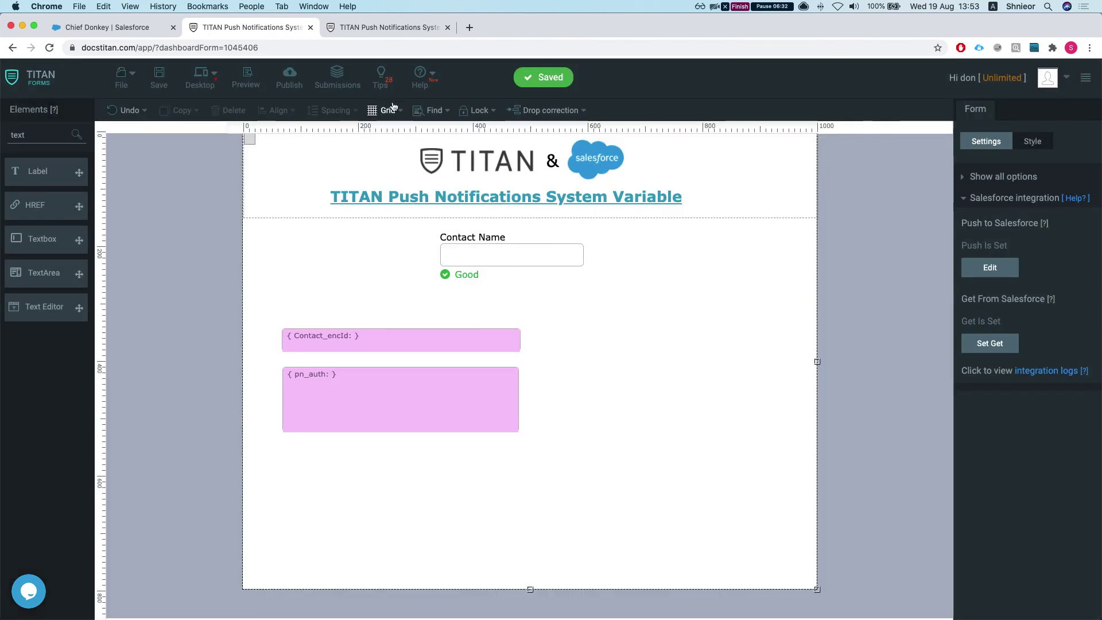
# - Select the Field ID of the Contact_encId hidden field and switch to the published form's browser tab
pyautogui.click(337, 341)
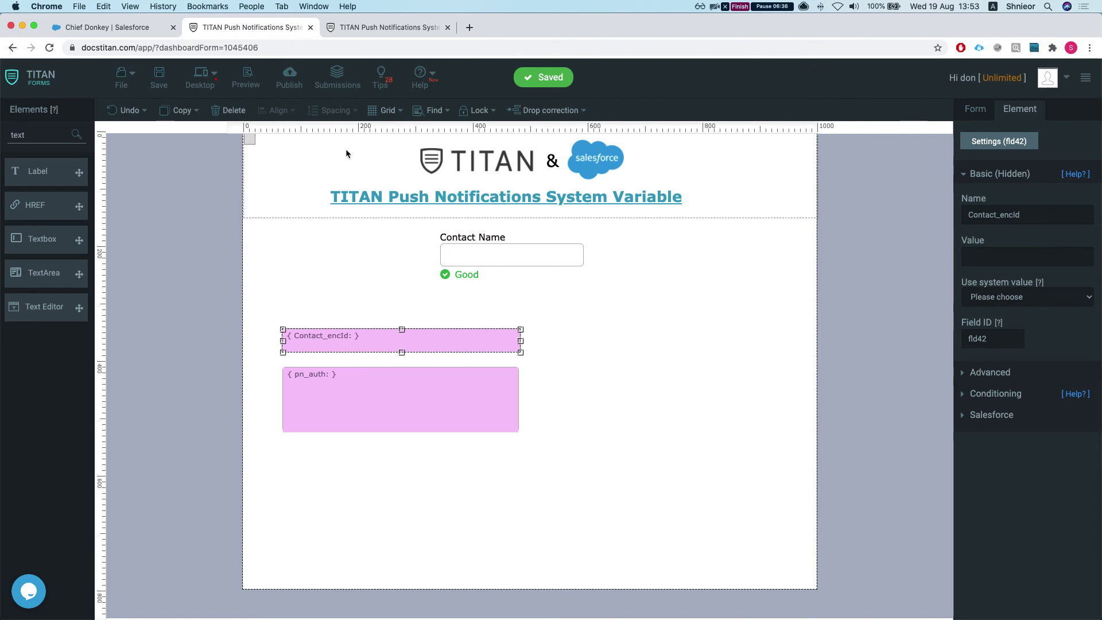
pyautogui.doubleClick(981, 333)
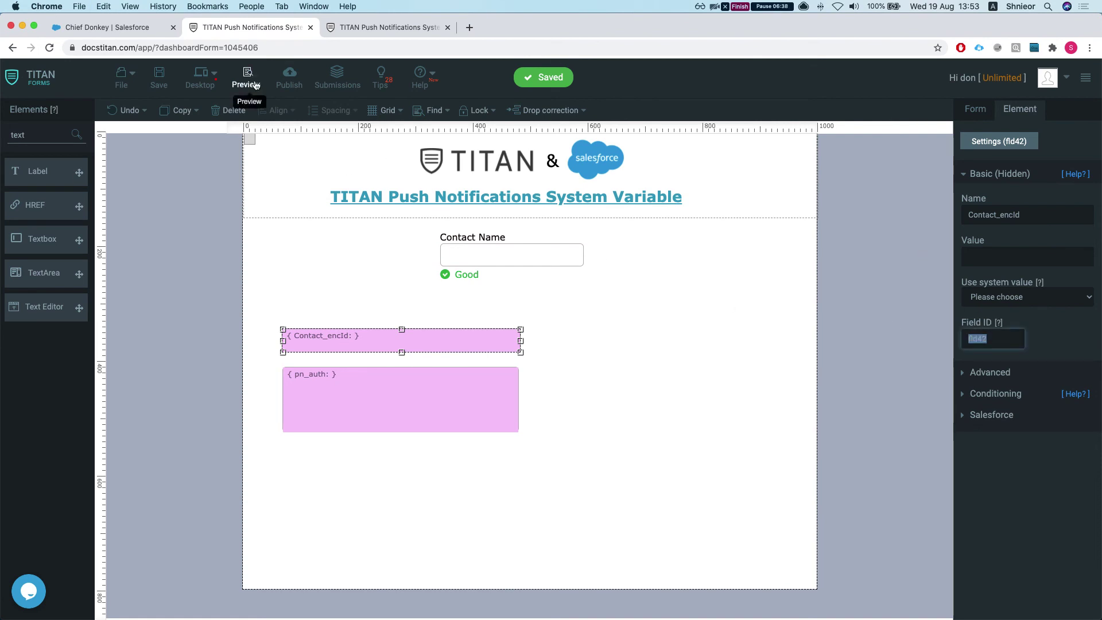
pyautogui.click(365, 27)
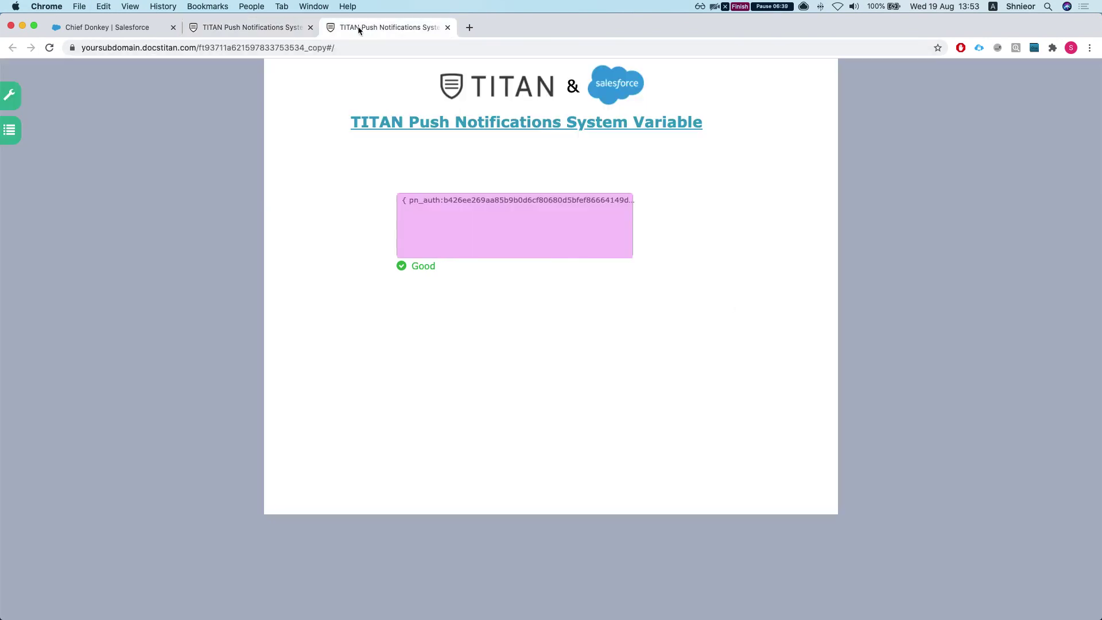
# - Close the outdated published form tab and open the newly published form from its form URL
pyautogui.click(448, 28)
pyautogui.click(287, 79)
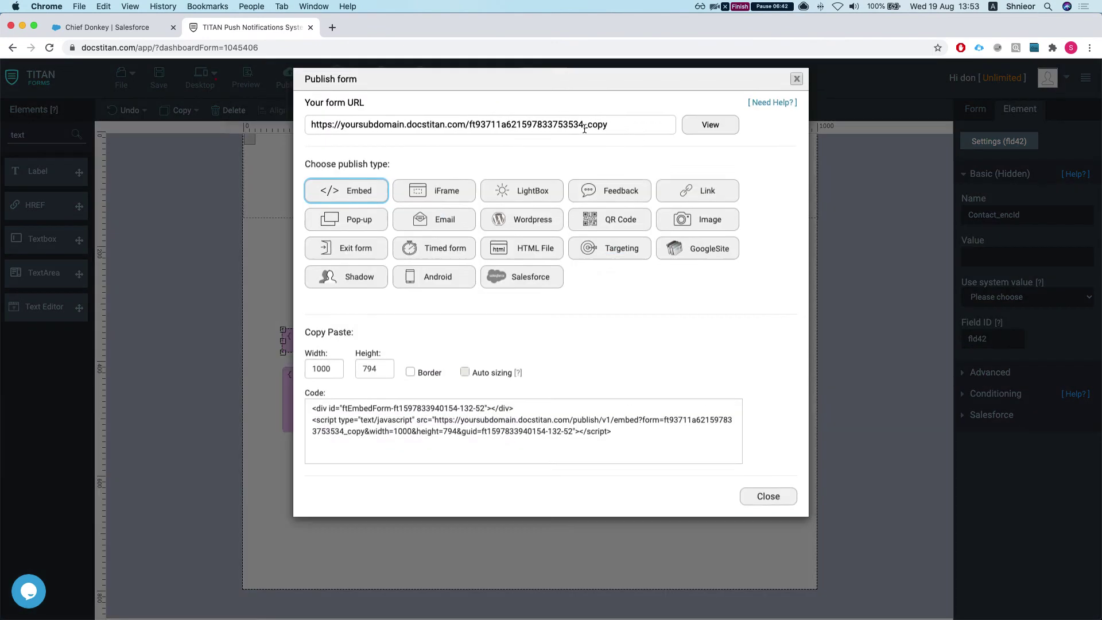
pyautogui.click(699, 133)
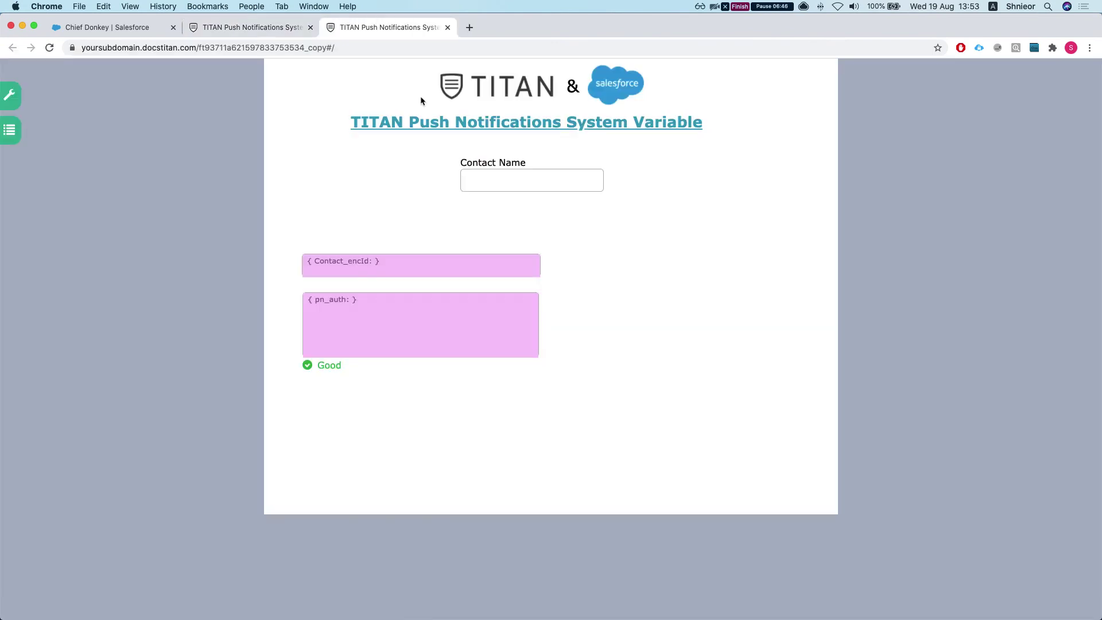
# - Replace the "#/" ending of the published form's URL with the parameter "?fld42="
pyautogui.moveTo(326, 44); pyautogui.dragTo(335, 47)
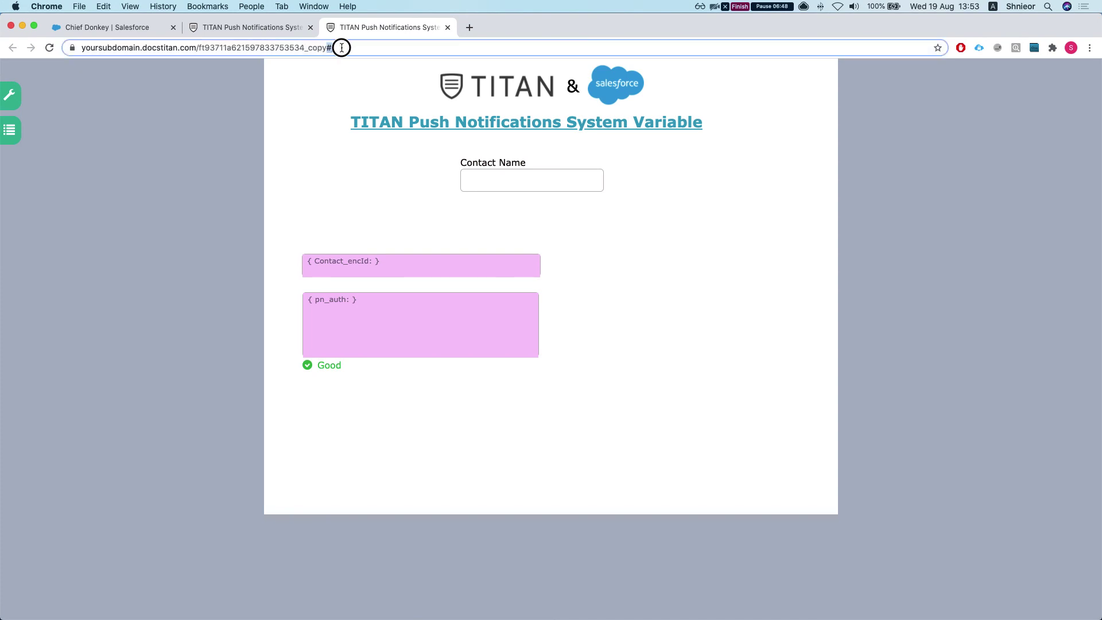
pyautogui.write('?')
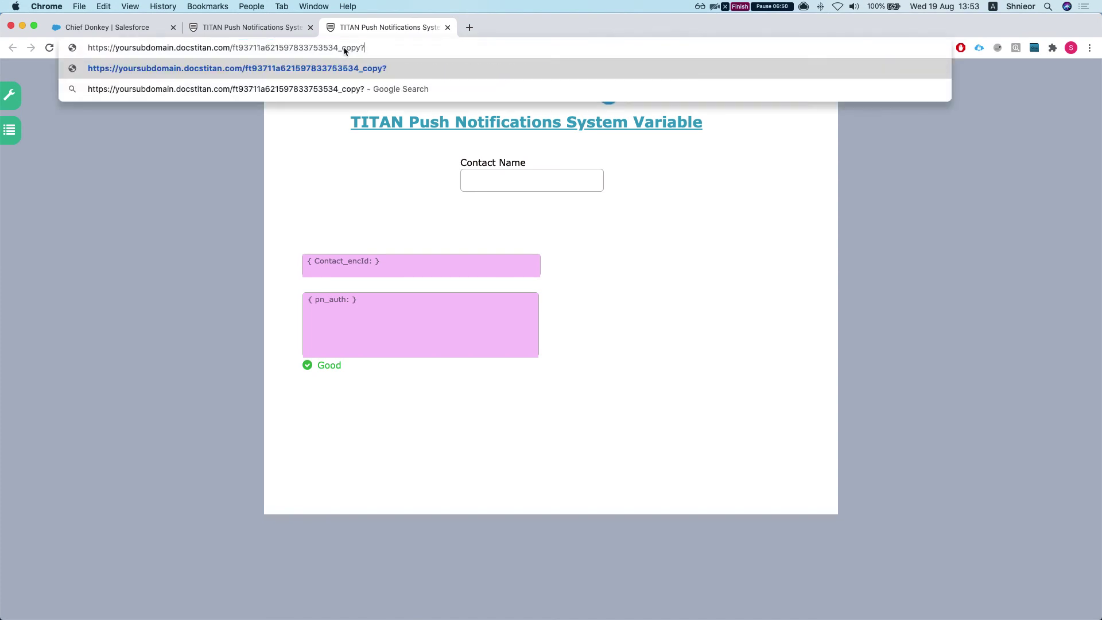
pyautogui.write('fld42=')
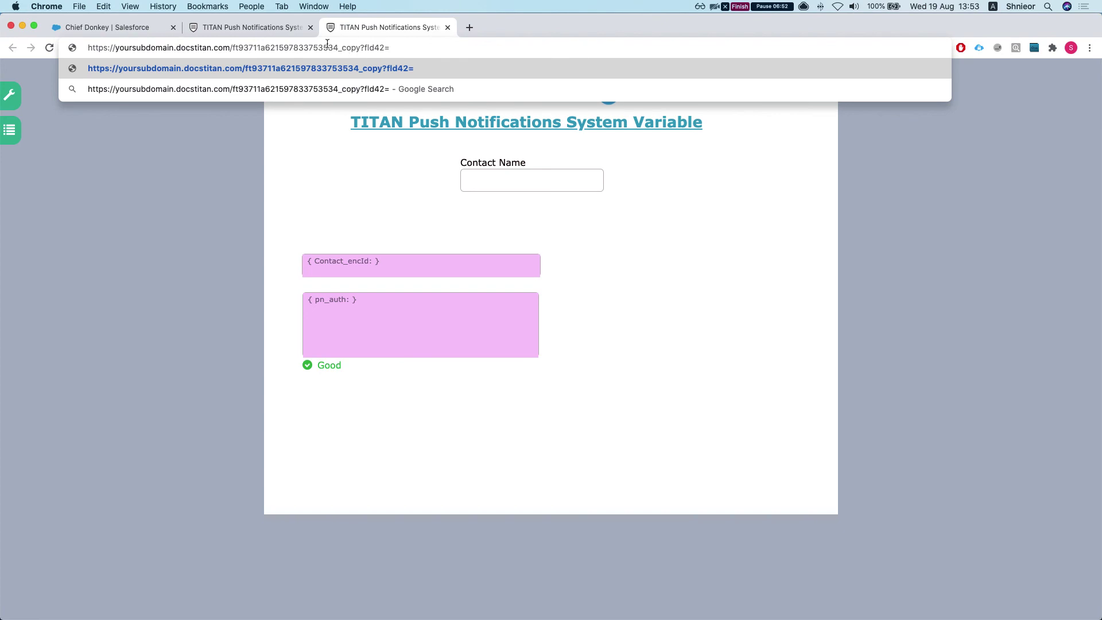
# - Copy the Salesforce contact's FT Encrypted Id, add it as the fld42 value in the form URL, then load and reload the form
pyautogui.click(126, 27)
pyautogui.doubleClick(209, 372)
pyautogui.press('super+a')
pyautogui.press('super+c')
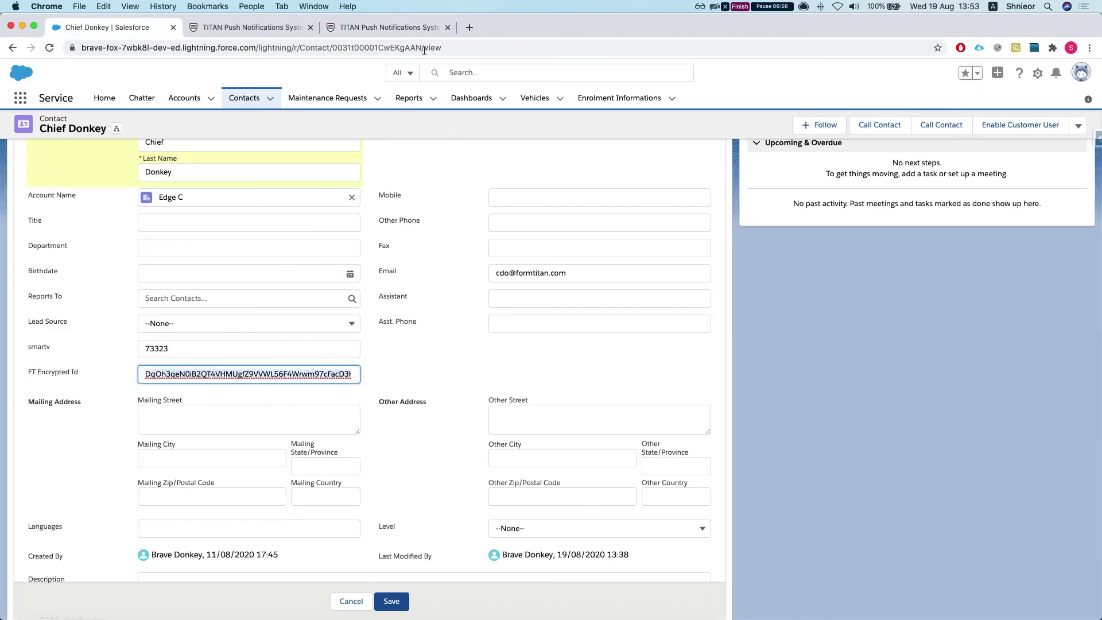
pyautogui.click(394, 27)
pyautogui.press('super+v')
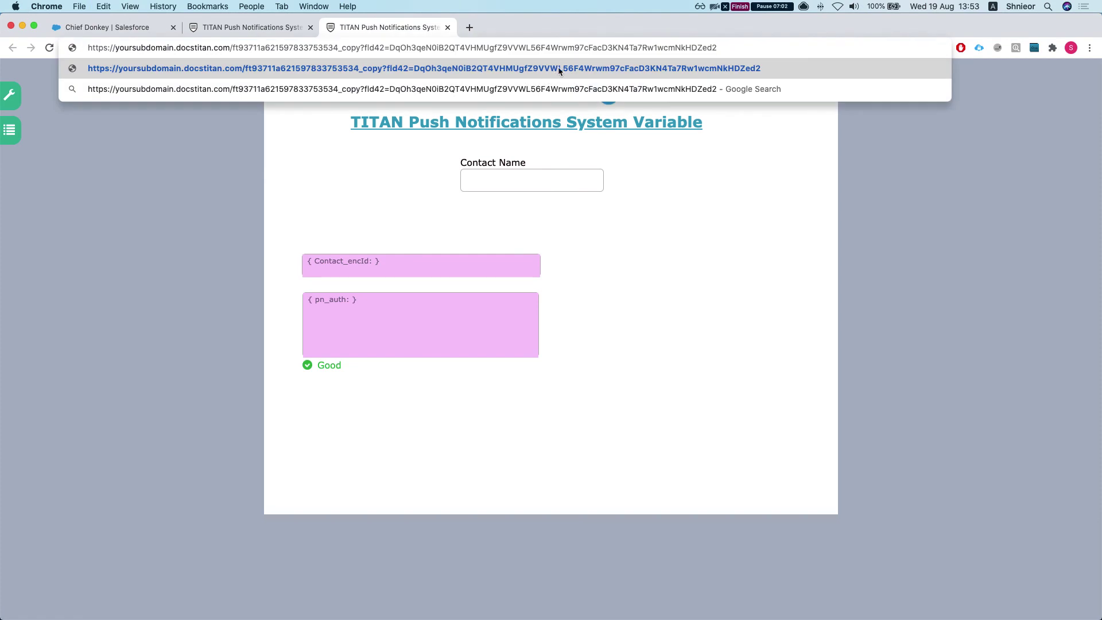
pyautogui.press('Return')
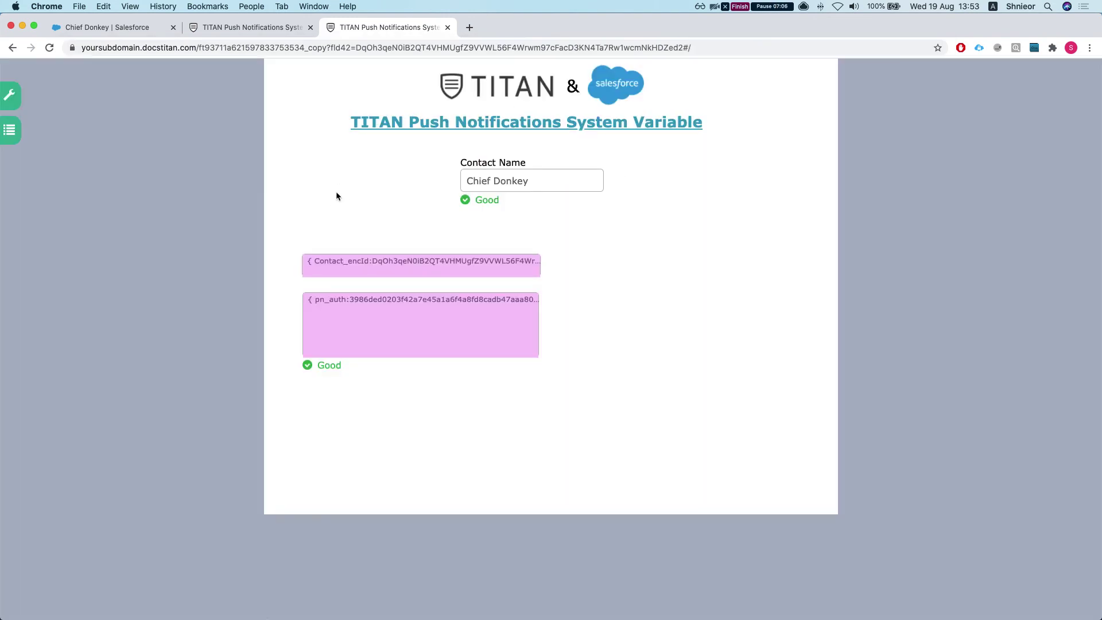
pyautogui.press('super+l')
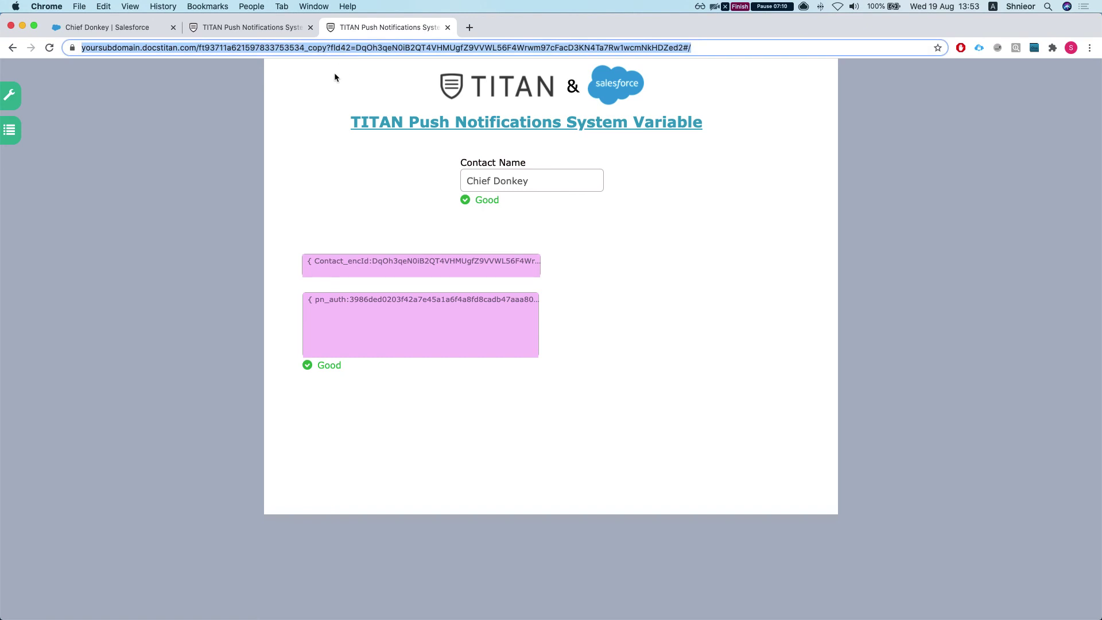
pyautogui.press('Return')
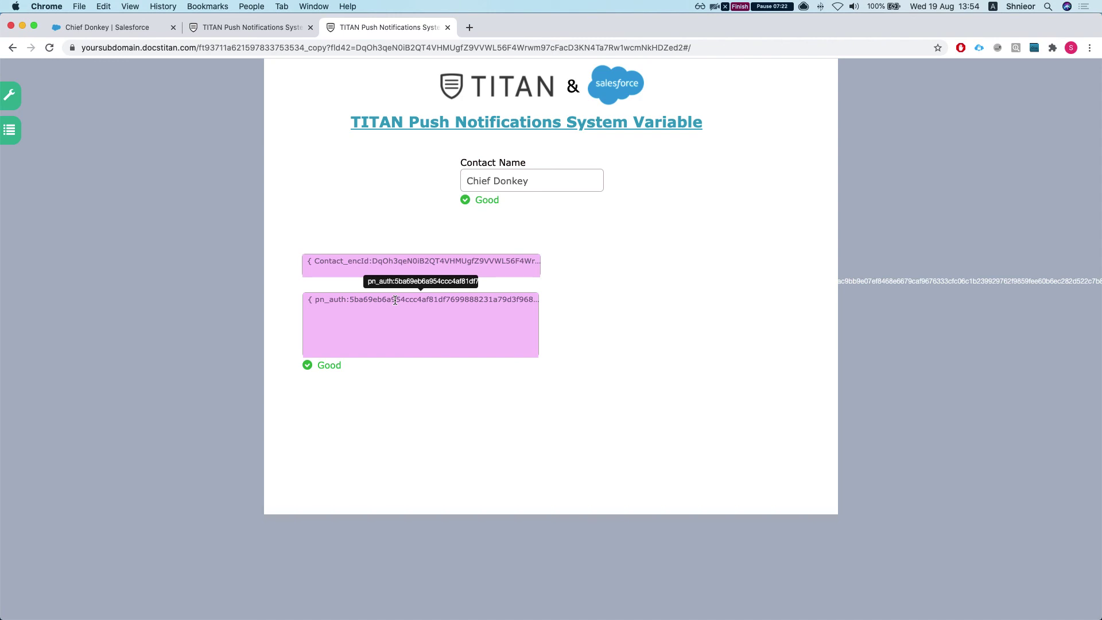
# - Return to the Salesforce contact, discard the open edit and examine the value saved in the pn_auth field
pyautogui.click(113, 27)
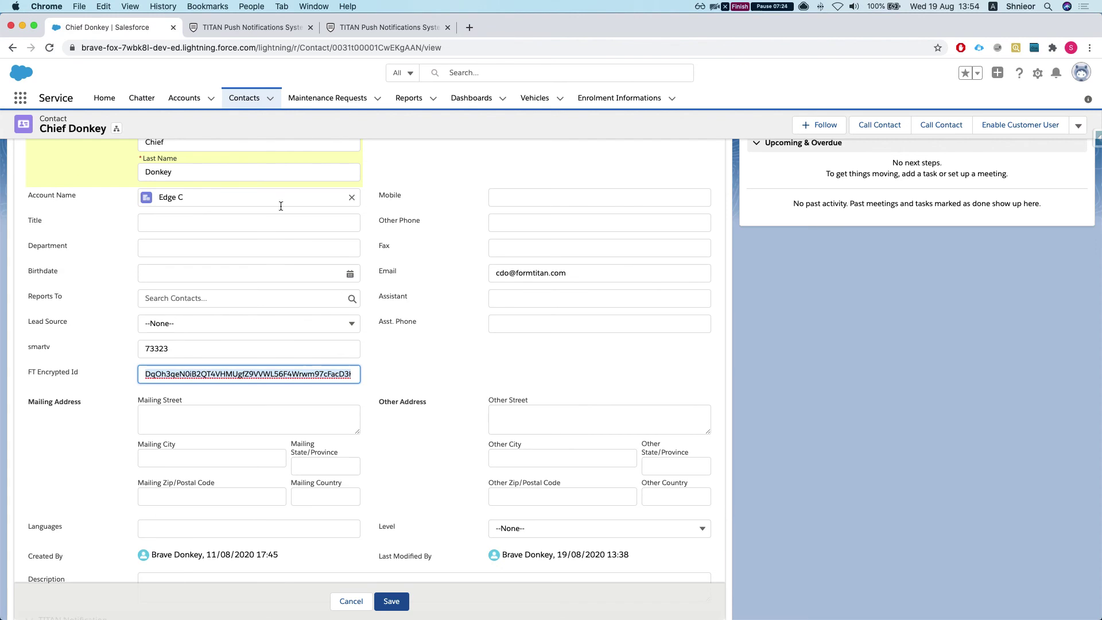
pyautogui.click(350, 601)
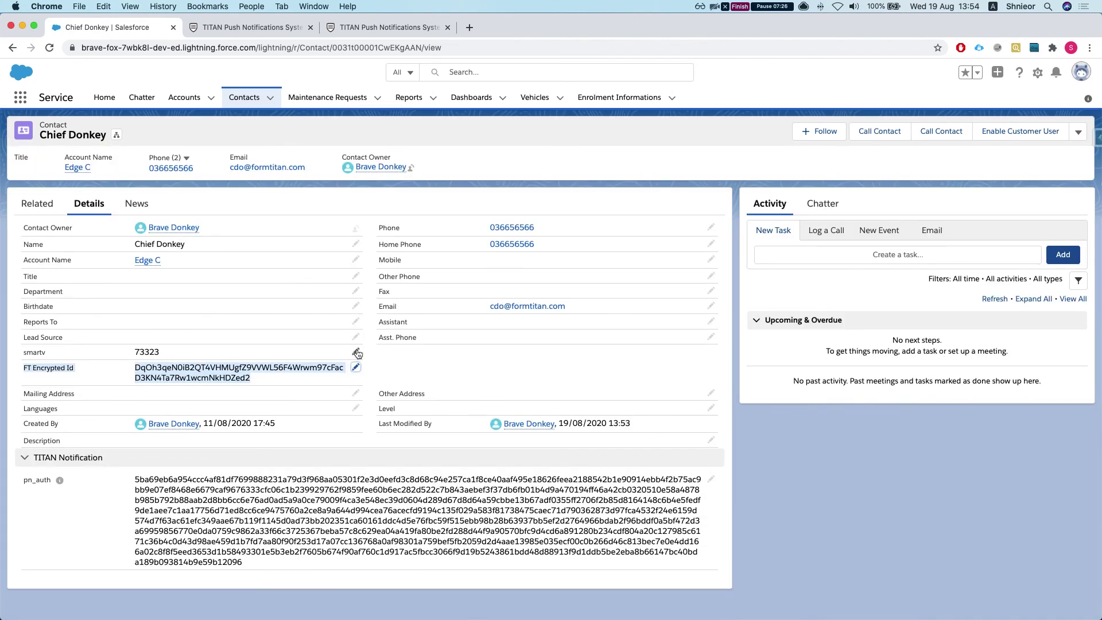
pyautogui.moveTo(134, 480); pyautogui.dragTo(262, 557)
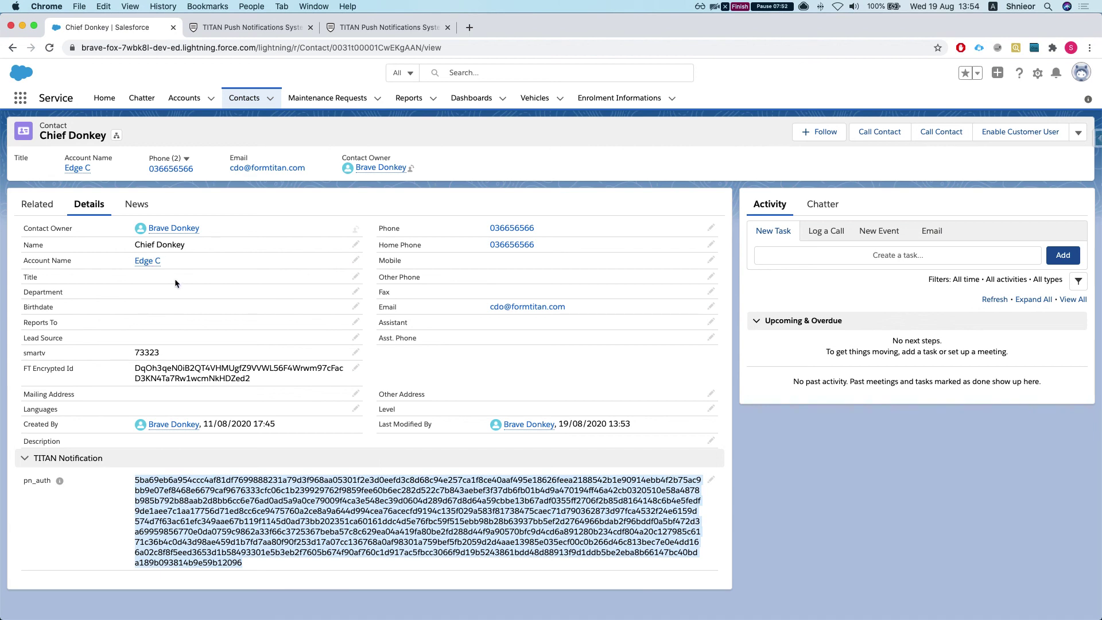
# - Open the contact's account Edge C in a new browser tab and show its details and Primary Contact
pyautogui.keyDown('super'); pyautogui.click(148, 261); pyautogui.keyUp('super')
pyautogui.click(237, 27)
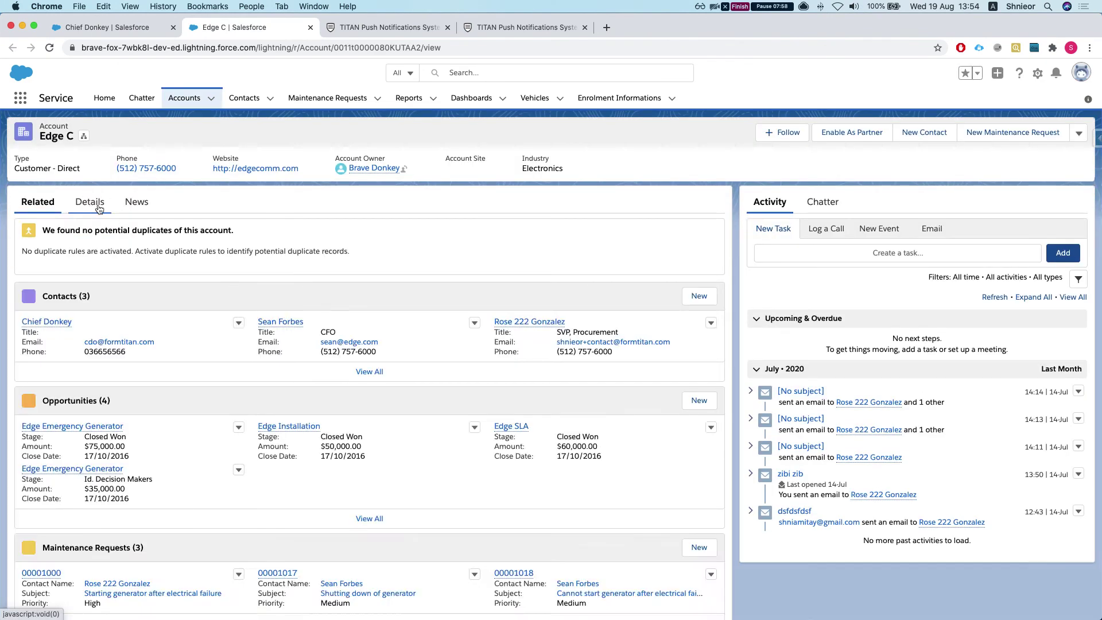
pyautogui.click(99, 203)
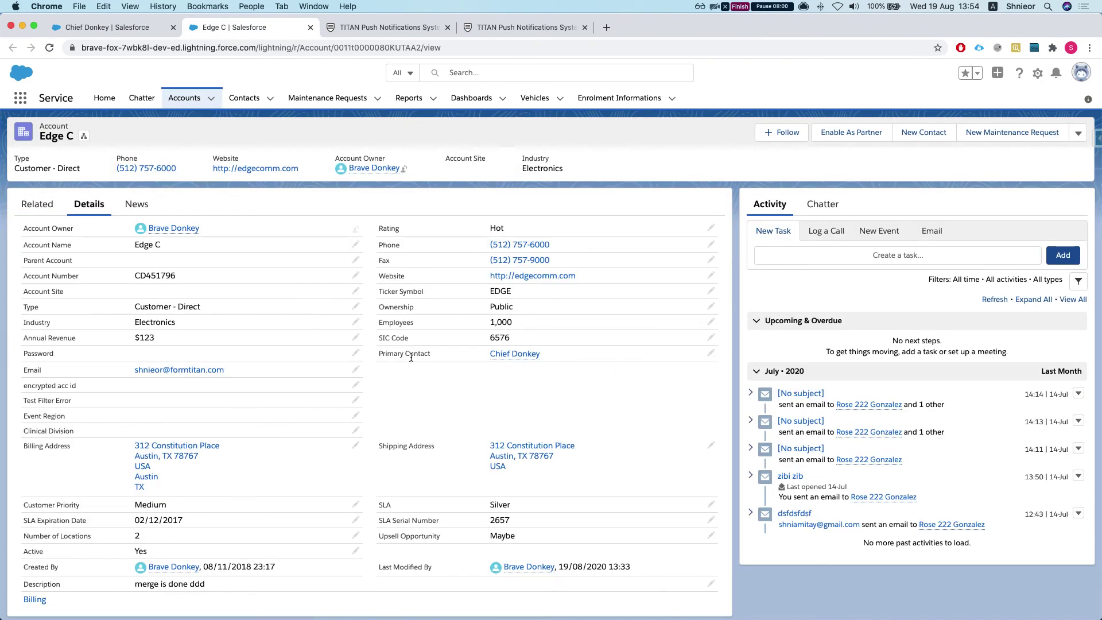
pyautogui.moveTo(498, 356)
# - Set the Edge C account's Rating to Cold and save the record to trigger the push notification
pyautogui.doubleClick(508, 228)
pyautogui.click(521, 242)
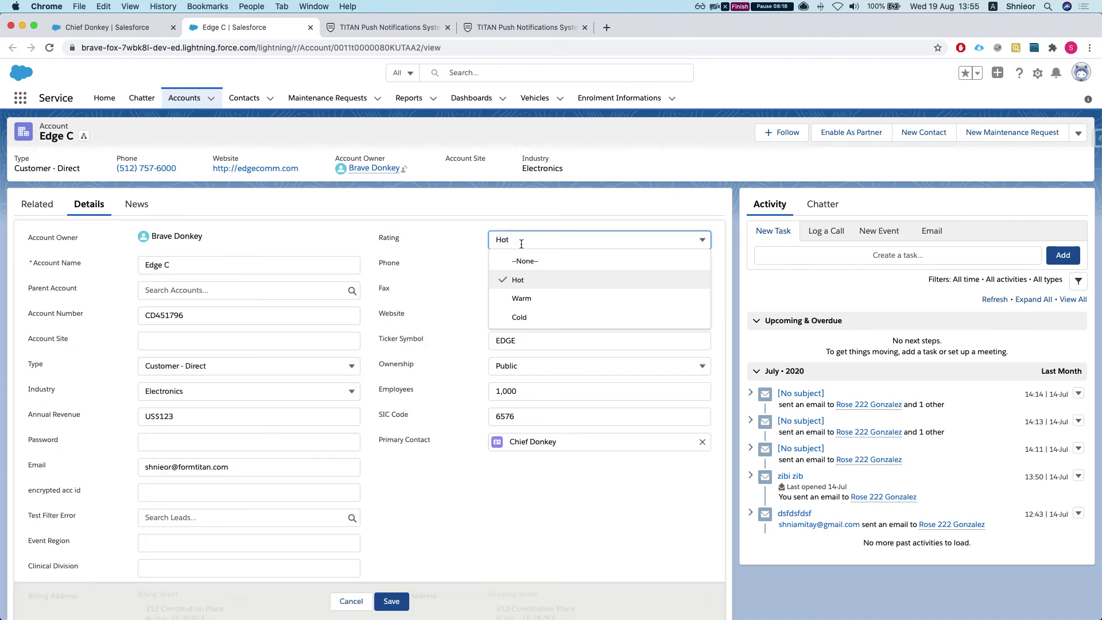
pyautogui.click(526, 321)
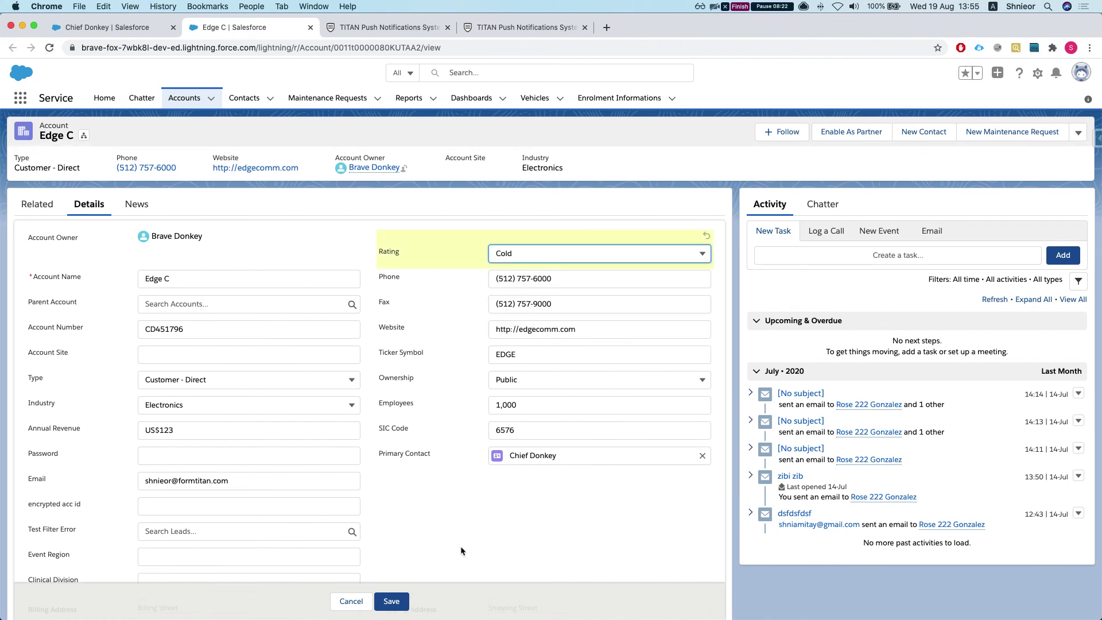
pyautogui.scroll(-1, 439, 521)
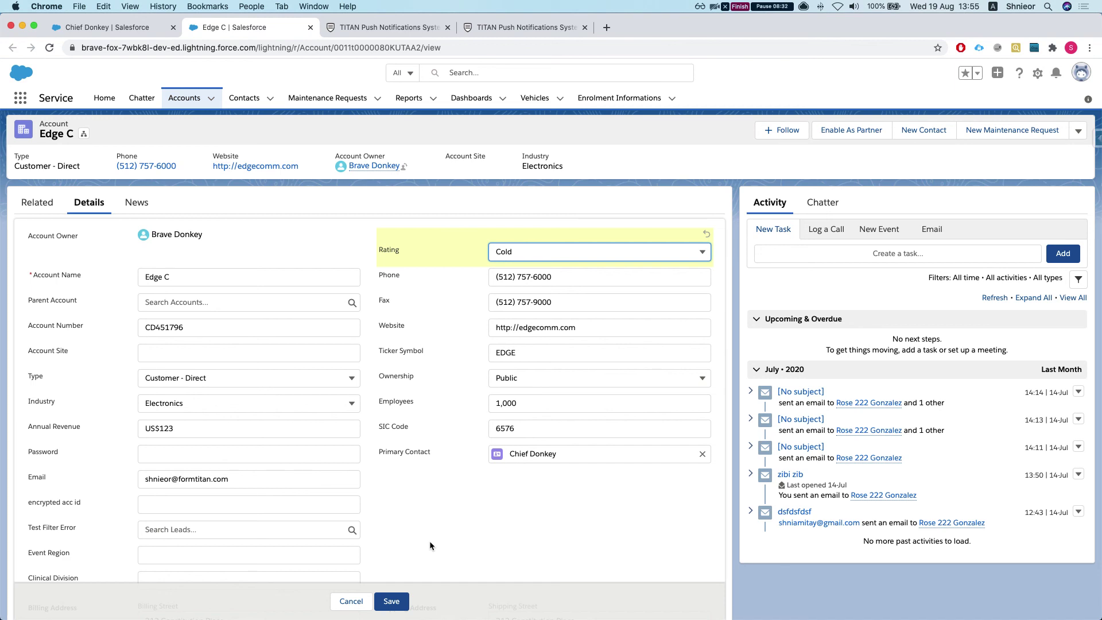
pyautogui.click(391, 601)
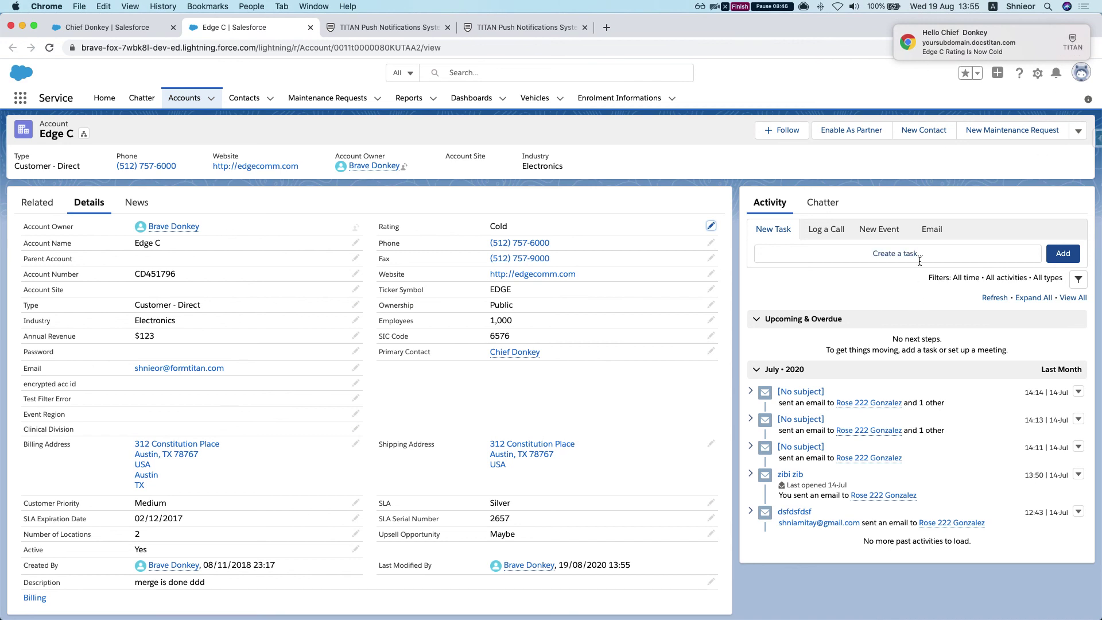
pyautogui.moveTo(1070, 57)
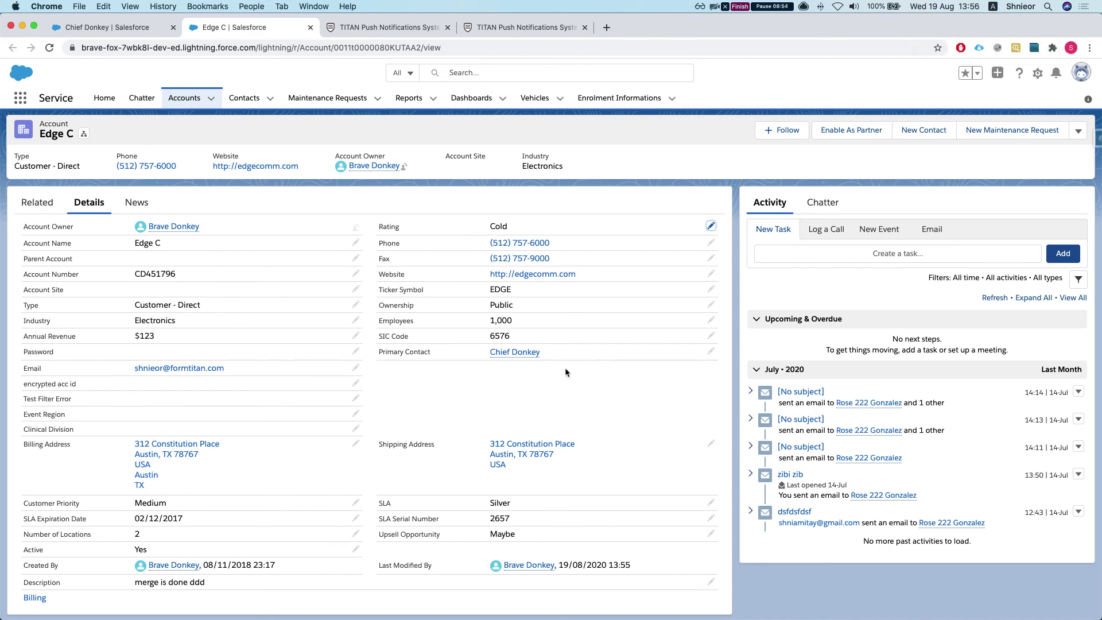
# - Set the Edge C account's Rating to Hot, save the record and check the resulting push notification
pyautogui.doubleClick(522, 228)
pyautogui.click(524, 240)
pyautogui.click(516, 276)
pyautogui.click(393, 601)
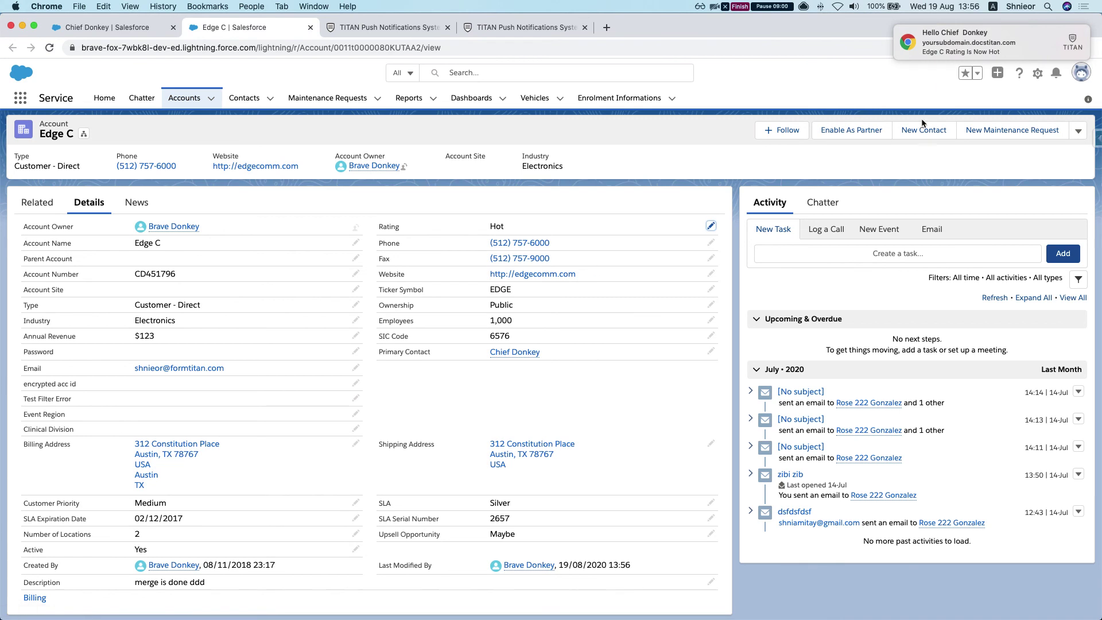
pyautogui.moveTo(976, 54)
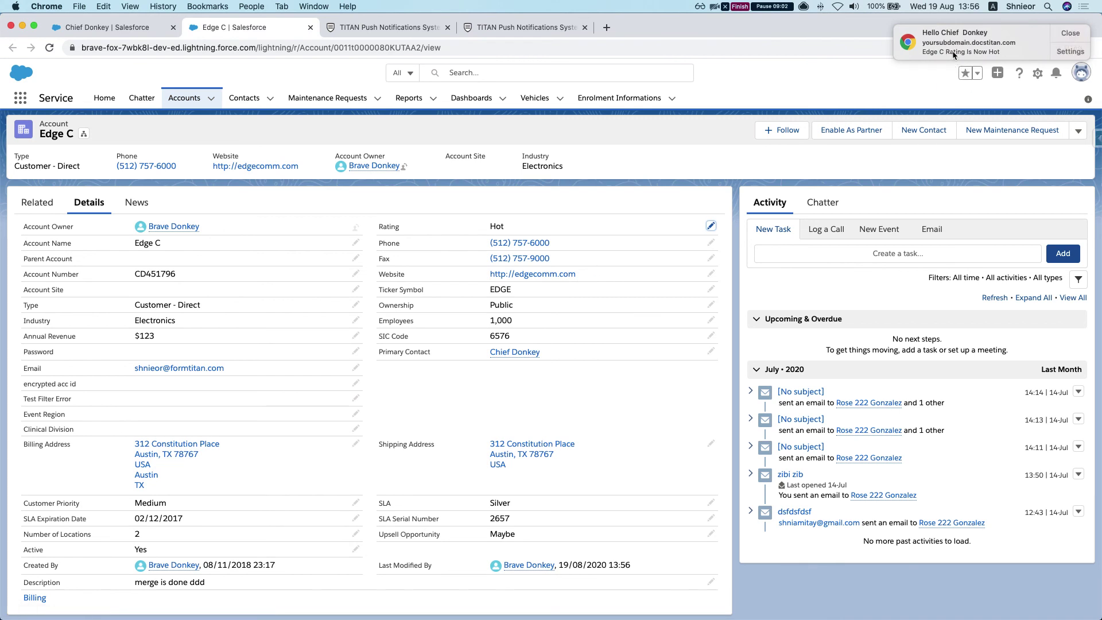